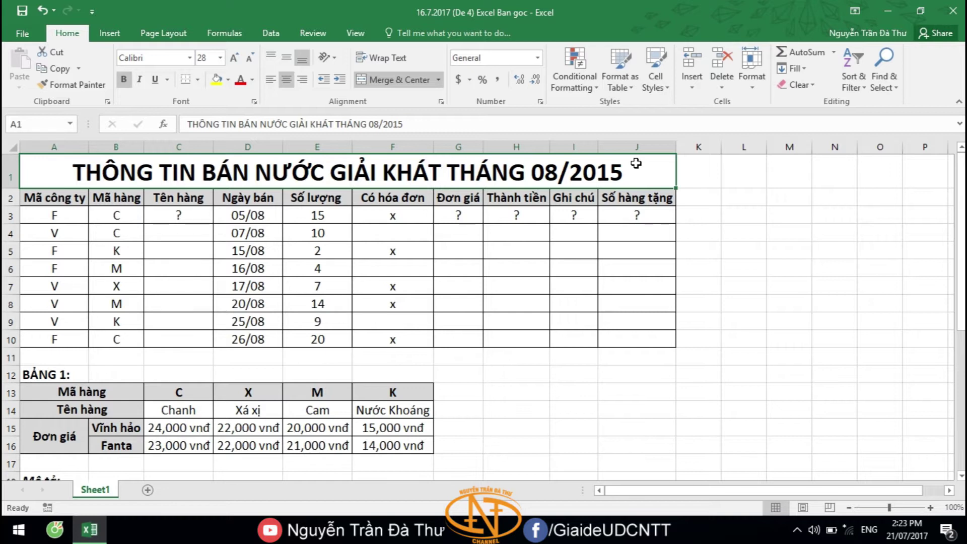
Step: Review requirements 1 and 5 and locate the product codes and names in Bảng 1
{"action": "scroll", "coordinate": [637, 163], "scroll_direction": "down", "scroll_amount": 2}
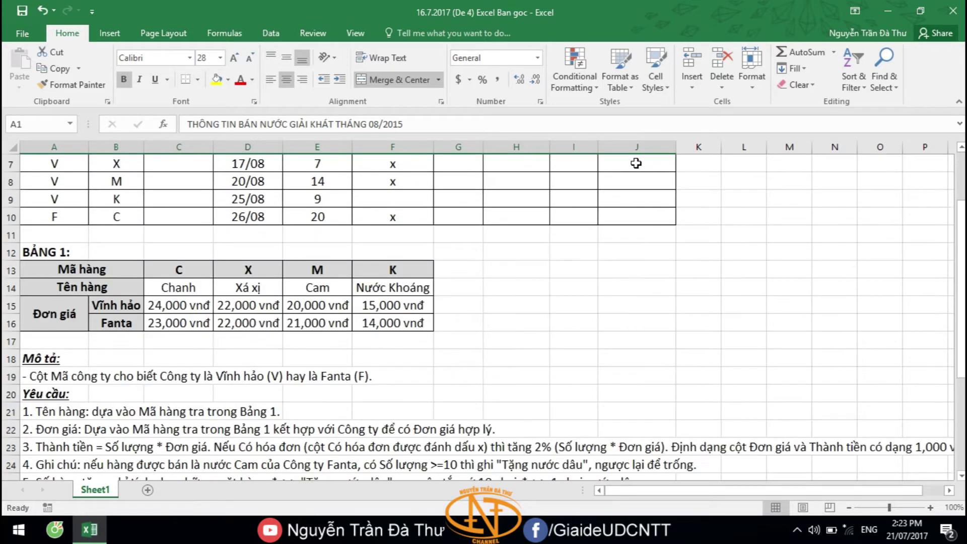
{"action": "scroll", "coordinate": [636, 163], "scroll_direction": "down", "scroll_amount": 1}
{"action": "scroll", "coordinate": [636, 163], "scroll_direction": "down", "scroll_amount": 1}
{"action": "left_click", "coordinate": [5, 376]}
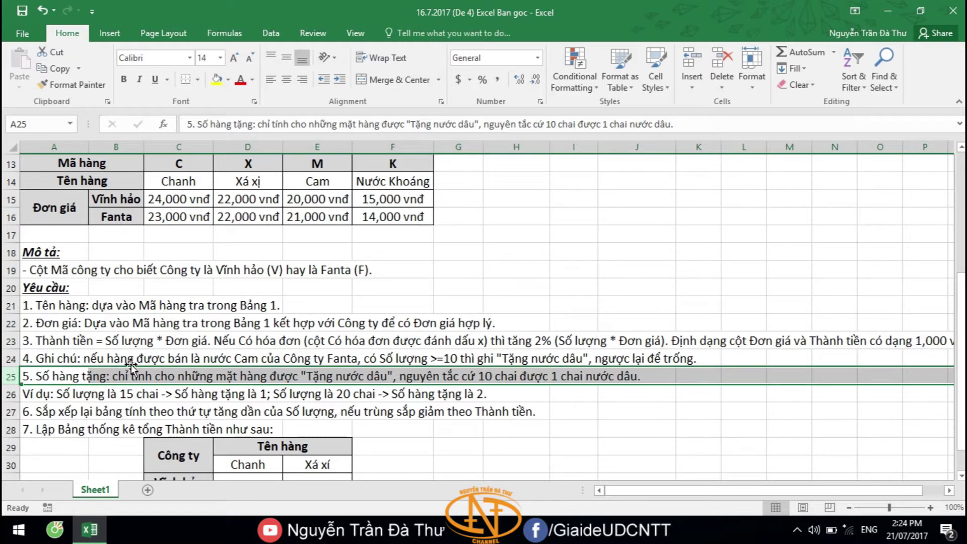
{"action": "left_click", "coordinate": [11, 305]}
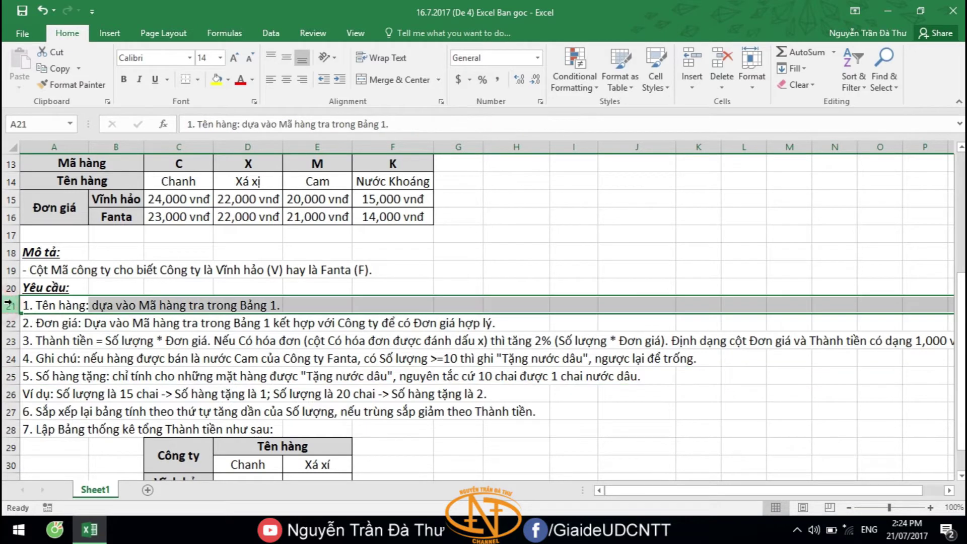
{"action": "scroll", "coordinate": [70, 300], "scroll_direction": "up", "scroll_amount": 3}
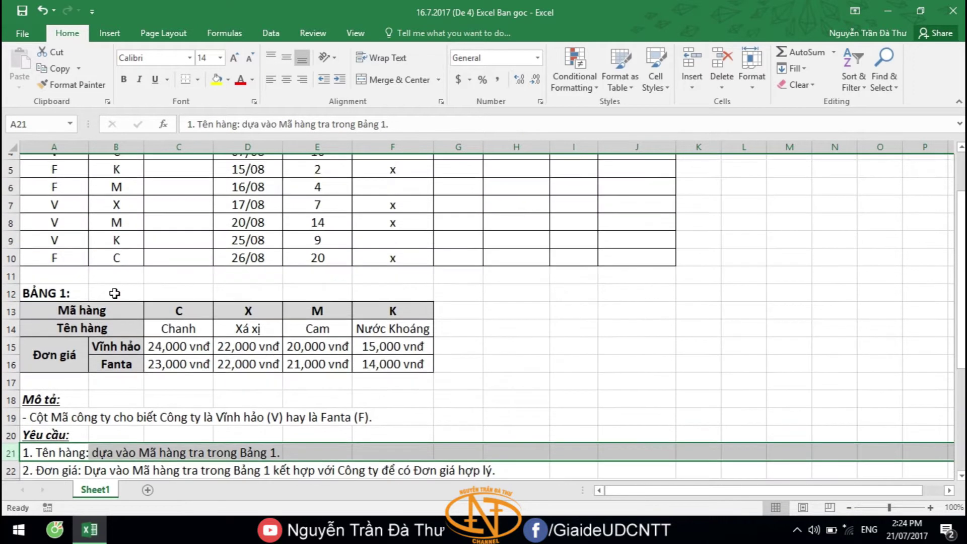
{"action": "left_click_drag", "start_coordinate": [176, 323], "coordinate": [430, 323]}
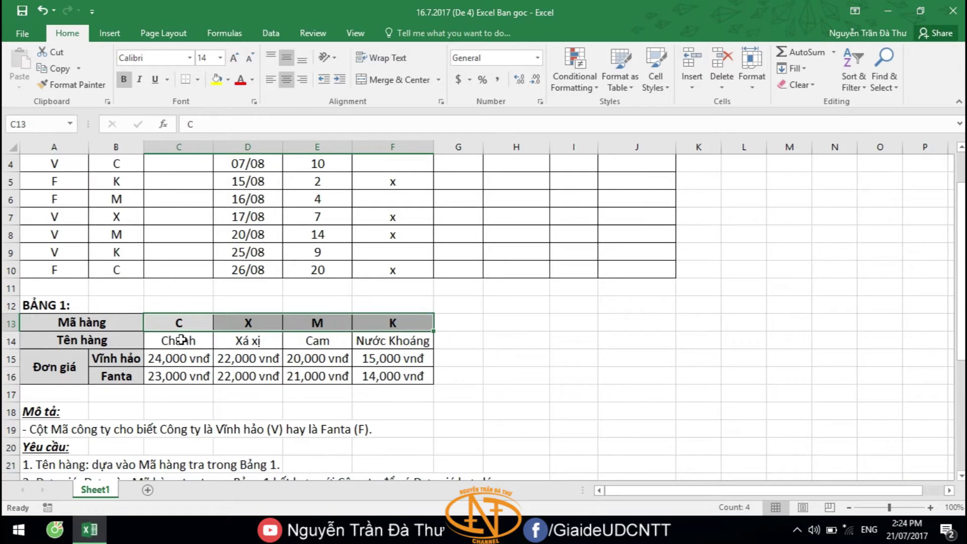
{"action": "left_click_drag", "start_coordinate": [166, 341], "coordinate": [374, 334]}
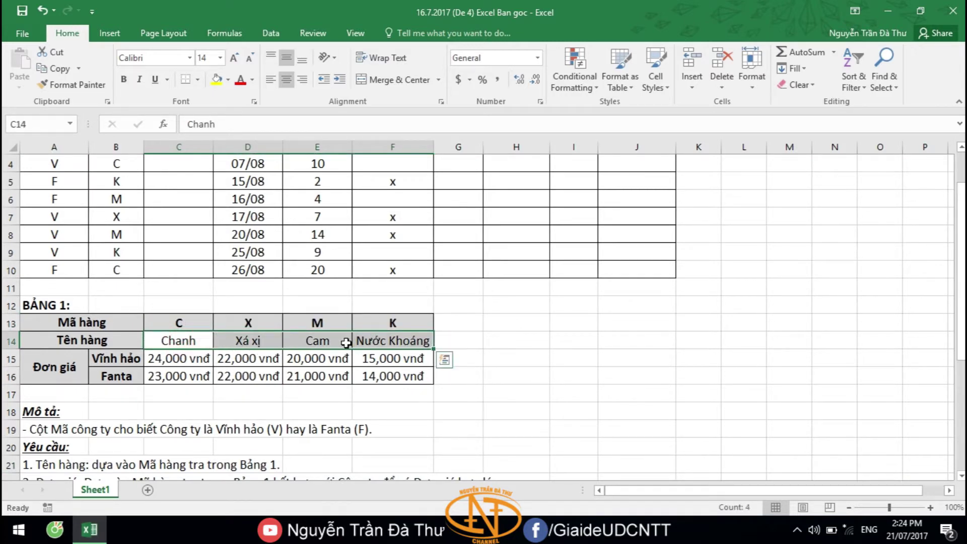
{"action": "scroll", "coordinate": [346, 343], "scroll_direction": "up", "scroll_amount": 1}
Step: Enter =HLOOKUP(B3,$C$13:$F$14,2,0) in C3 to look up the first product name
{"action": "left_click", "coordinate": [182, 215]}
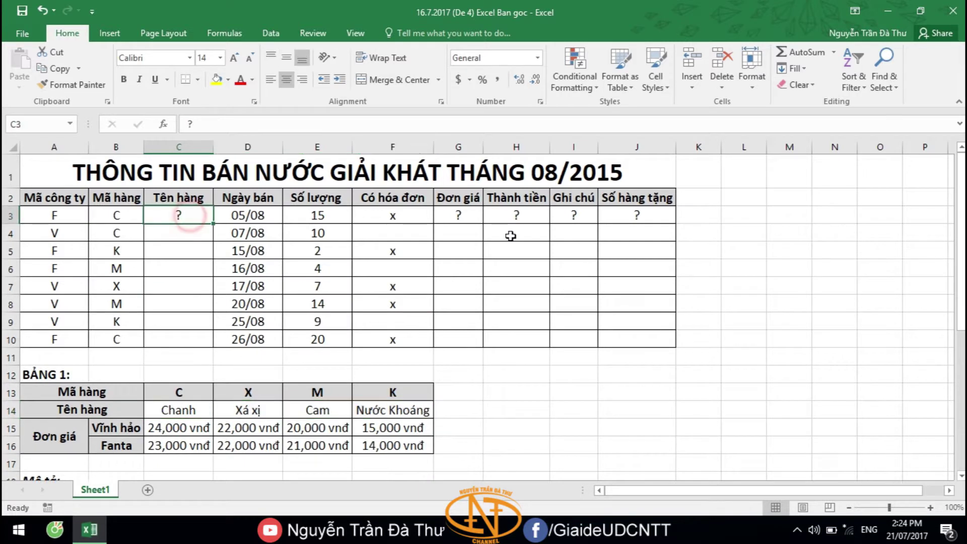
{"action": "type", "text": "=H"}
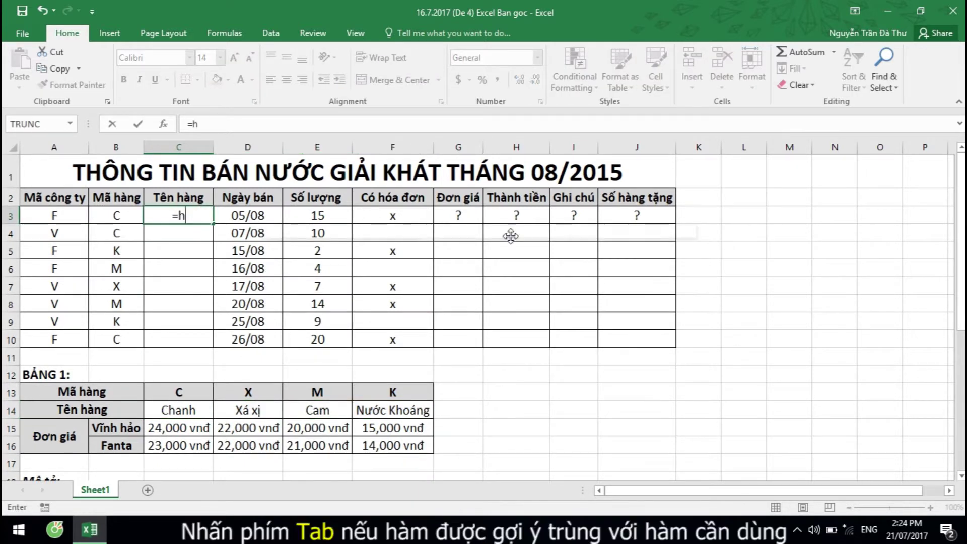
{"action": "type", "text": "L"}
{"action": "key", "text": "Tab"}
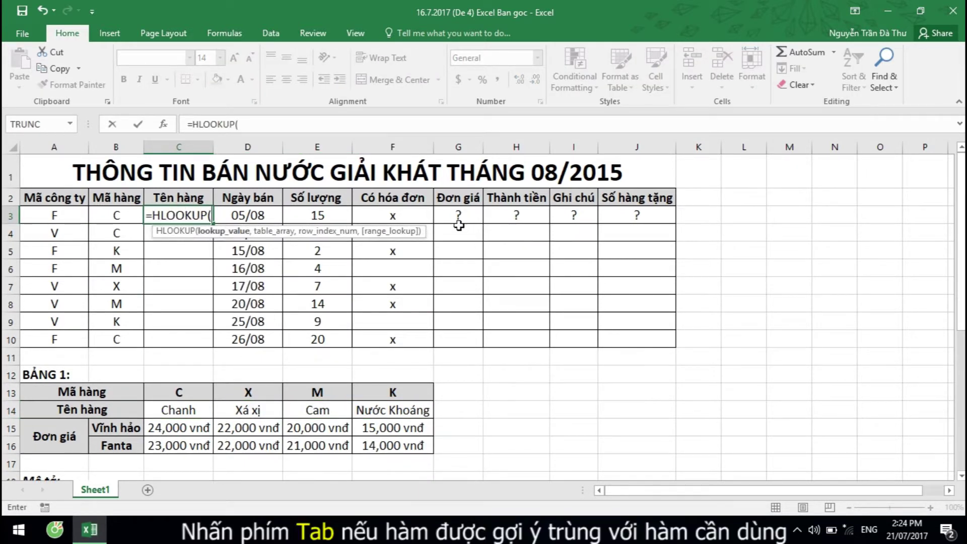
{"action": "left_click", "coordinate": [107, 220]}
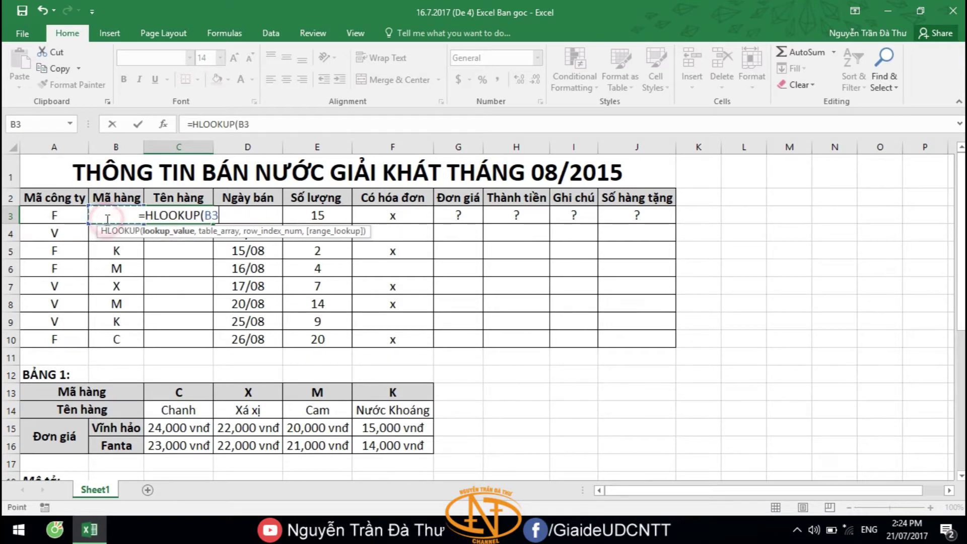
{"action": "type", "text": ","}
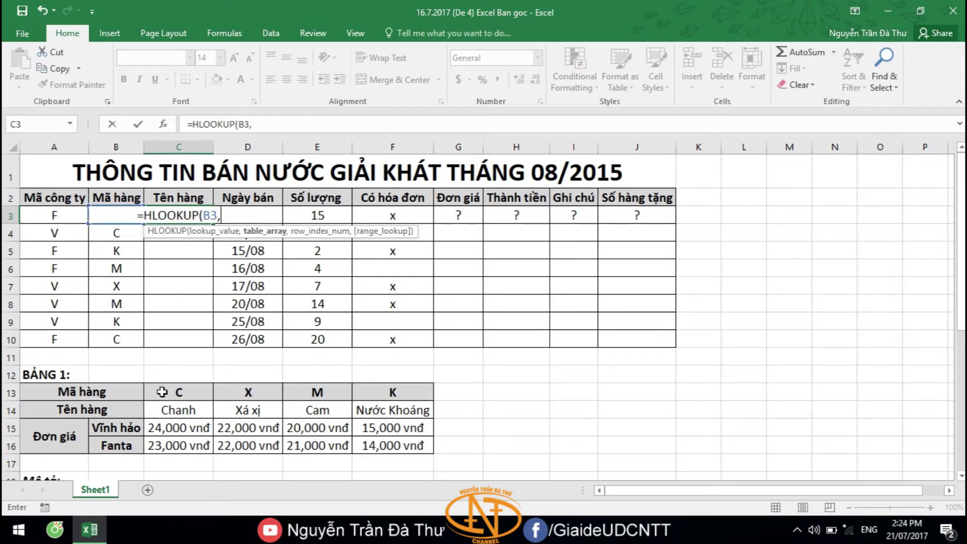
{"action": "left_click_drag", "start_coordinate": [162, 392], "coordinate": [398, 407]}
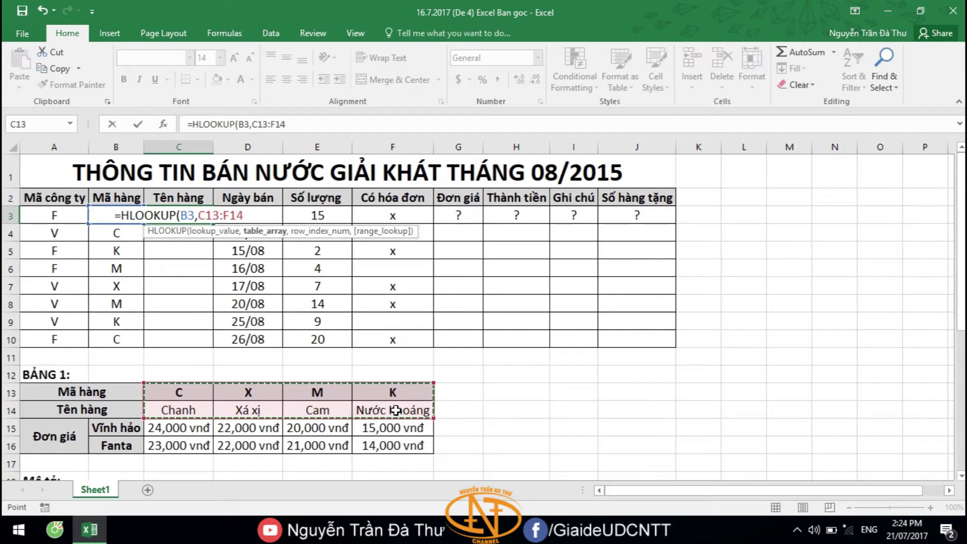
{"action": "key", "text": "F4"}
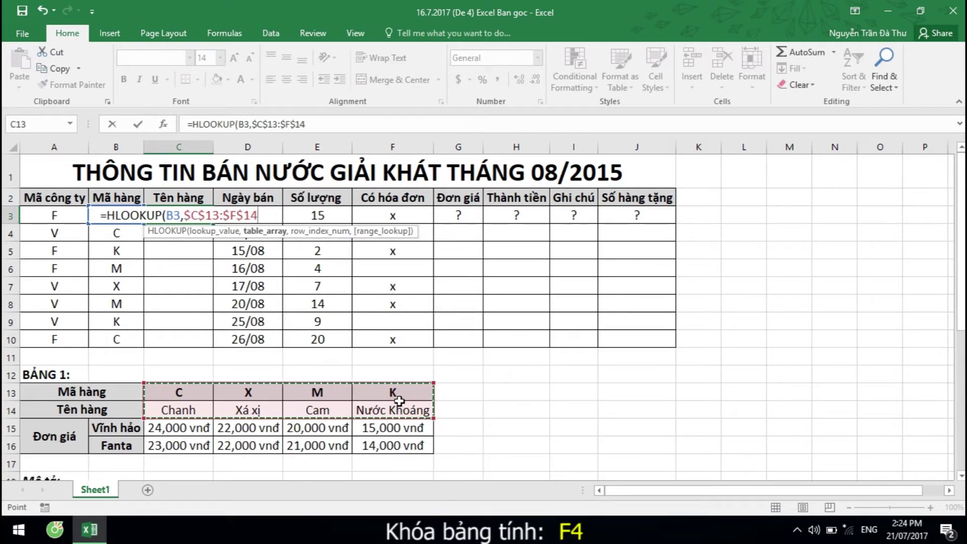
{"action": "type", "text": ","}
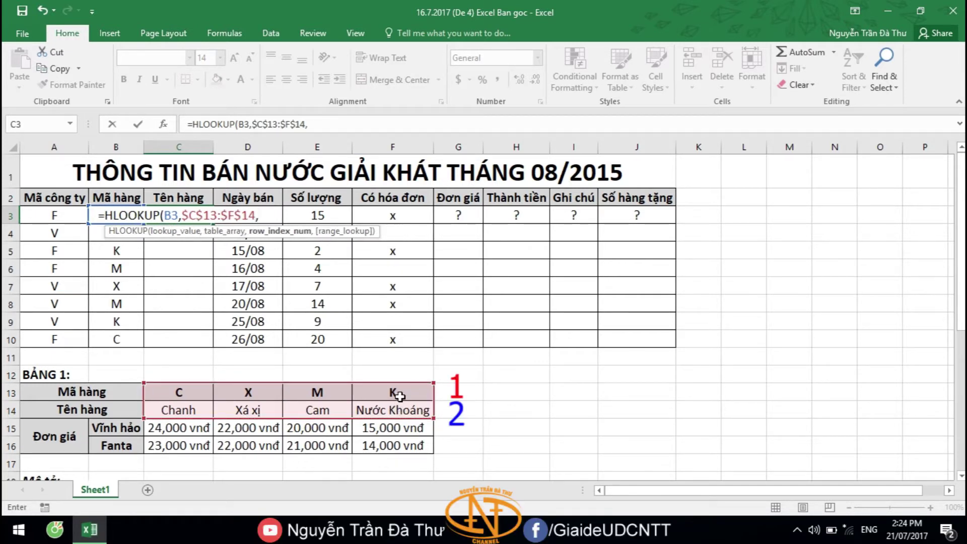
{"action": "type", "text": "2"}
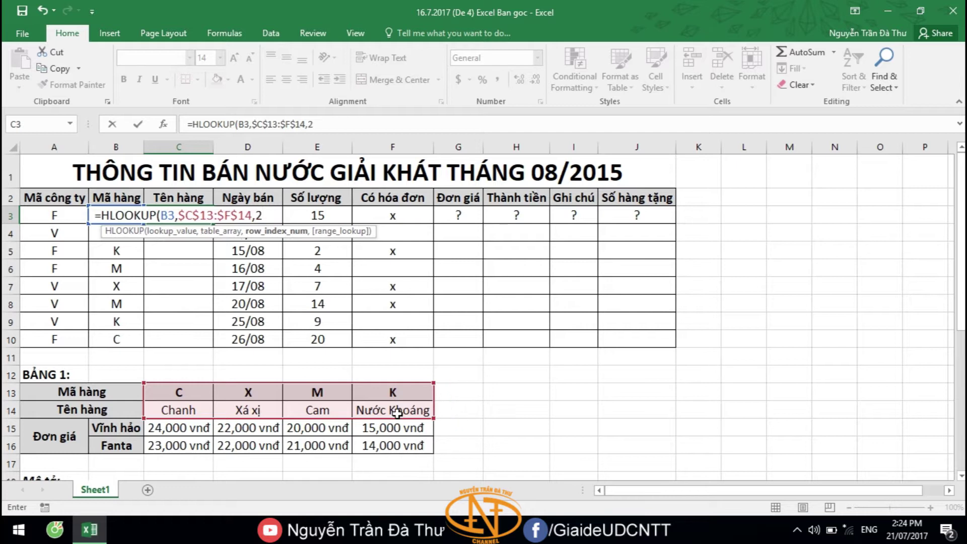
{"action": "type", "text": ","}
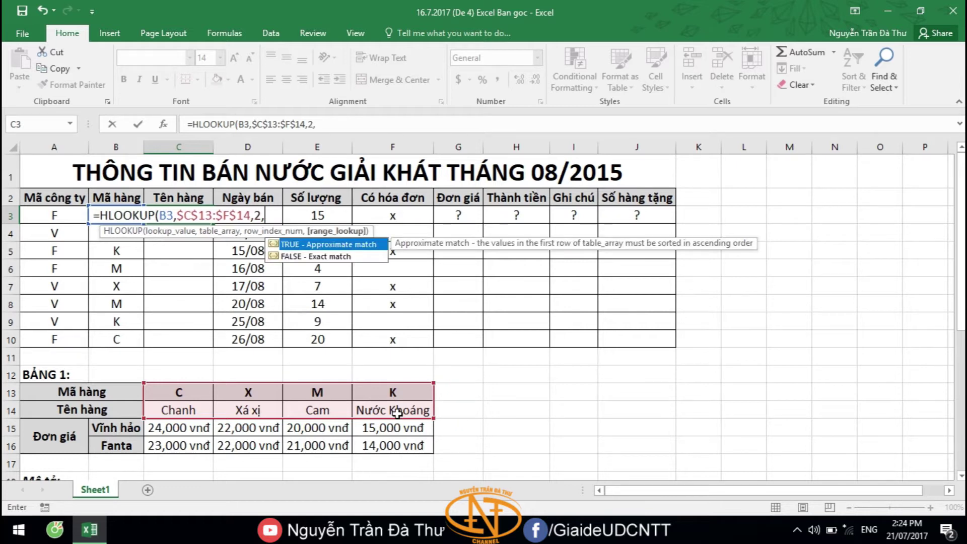
{"action": "type", "text": "0)"}
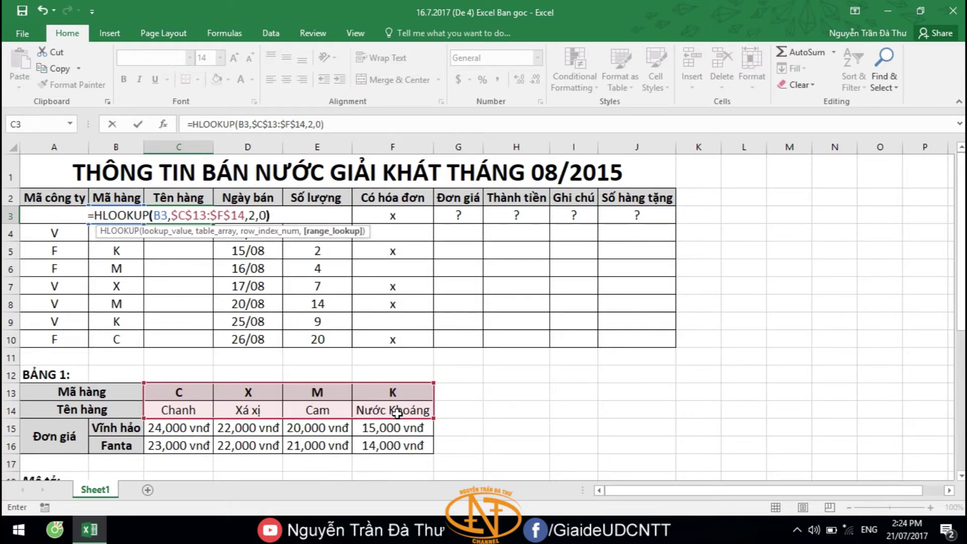
{"action": "key", "text": "Return"}
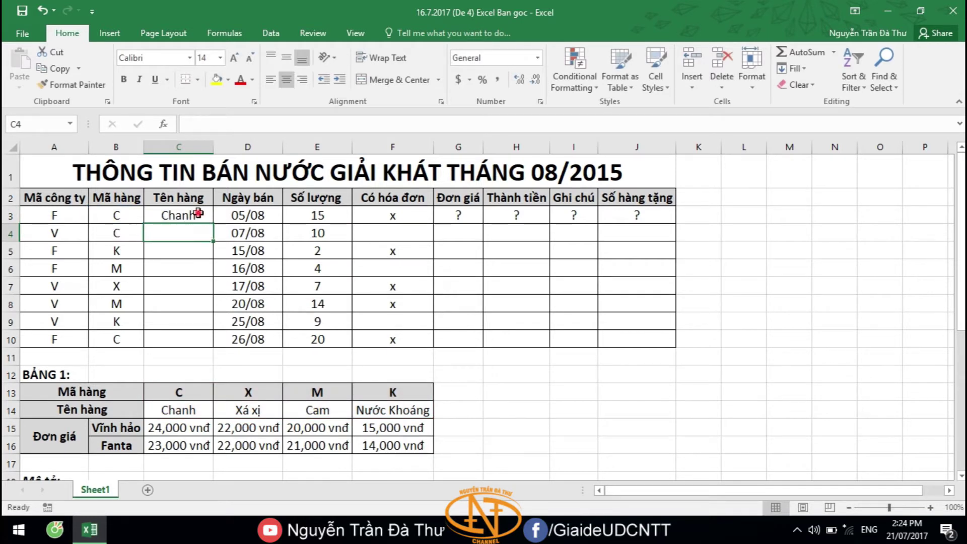
Step: Copy the C3 lookup down to row 10 and widen column C to fit the names
{"action": "left_click", "coordinate": [198, 214]}
{"action": "double_click", "coordinate": [216, 220]}
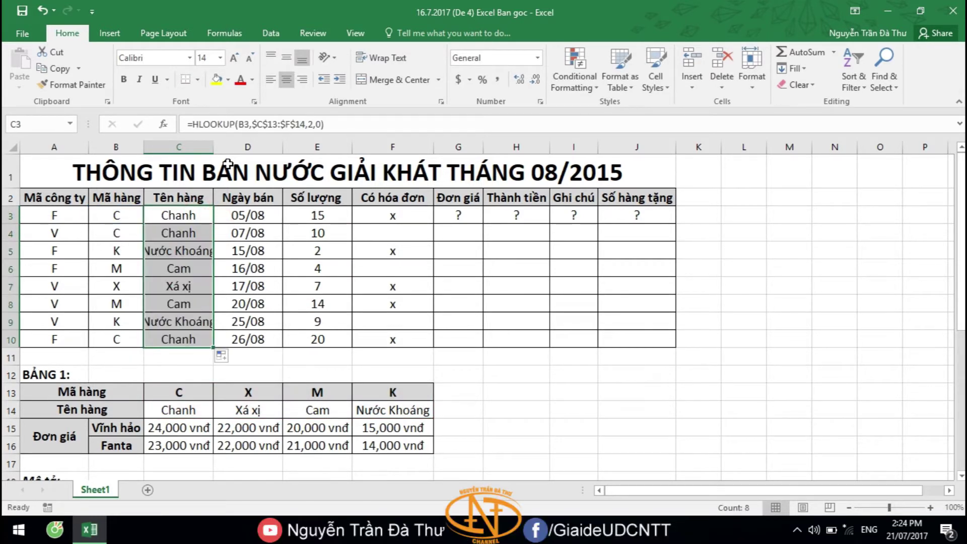
{"action": "double_click", "coordinate": [213, 147]}
{"action": "scroll", "coordinate": [322, 252], "scroll_direction": "down", "scroll_amount": 4}
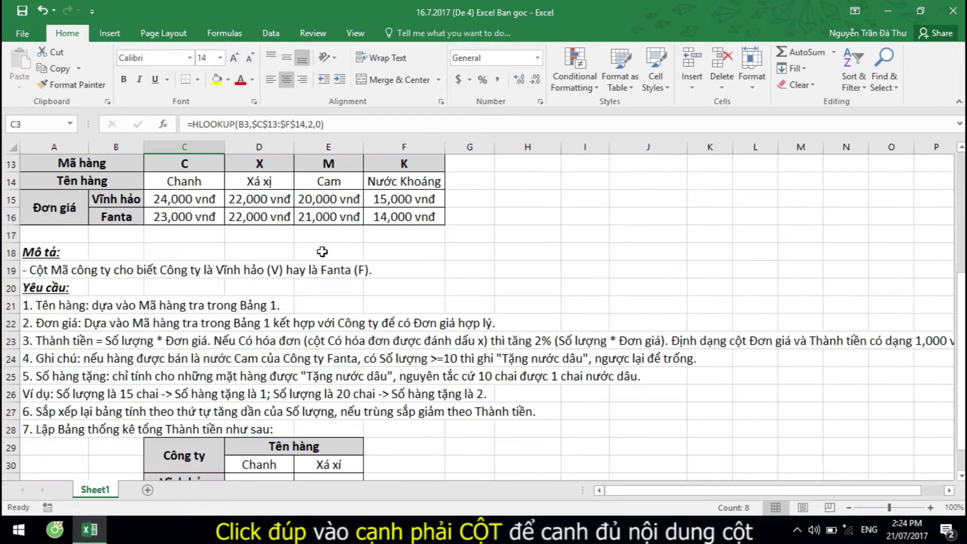
{"action": "left_click", "coordinate": [198, 328]}
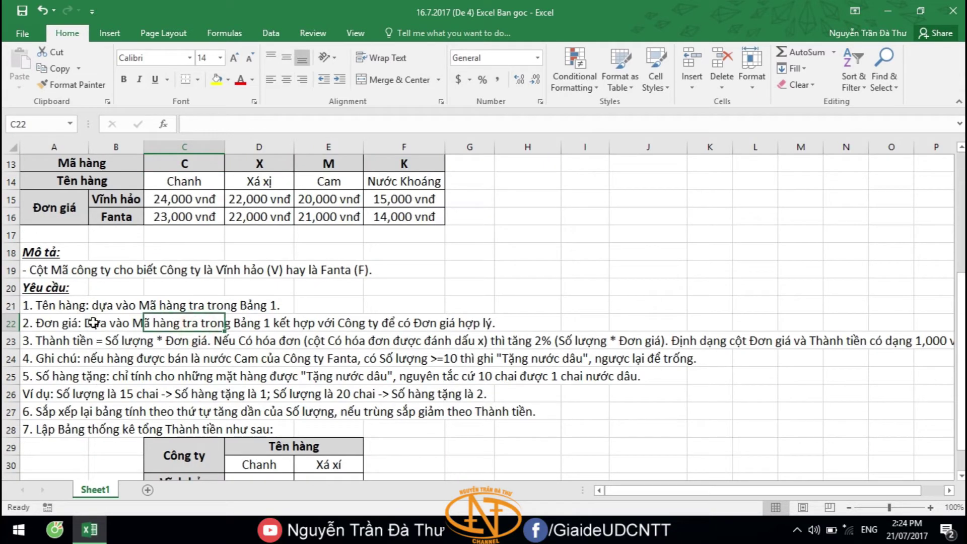
{"action": "left_click", "coordinate": [12, 323]}
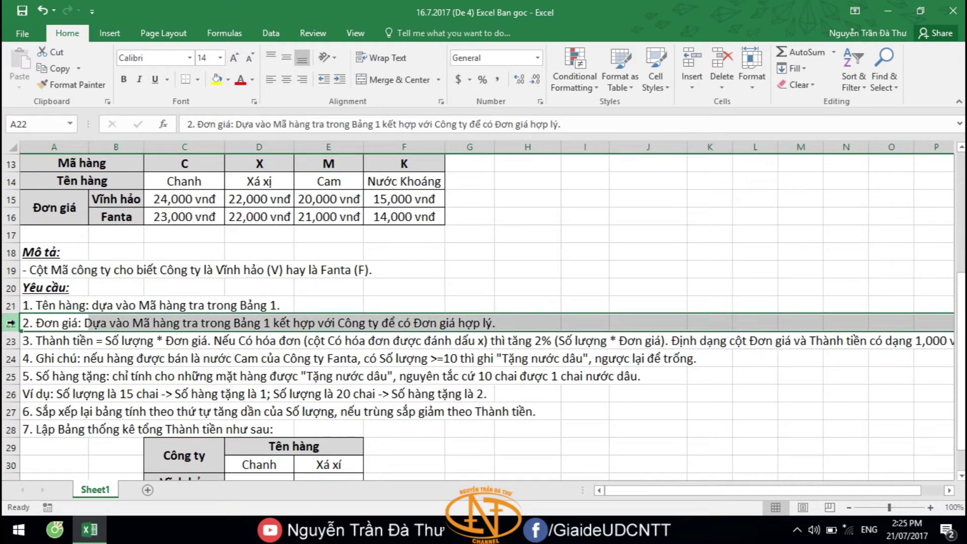
{"action": "scroll", "coordinate": [151, 313], "scroll_direction": "up", "scroll_amount": 1}
{"action": "scroll", "coordinate": [227, 305], "scroll_direction": "up", "scroll_amount": 1}
{"action": "left_click_drag", "start_coordinate": [236, 304], "coordinate": [403, 305]}
{"action": "left_click", "coordinate": [191, 325]}
{"action": "left_click_drag", "start_coordinate": [191, 325], "coordinate": [438, 323]}
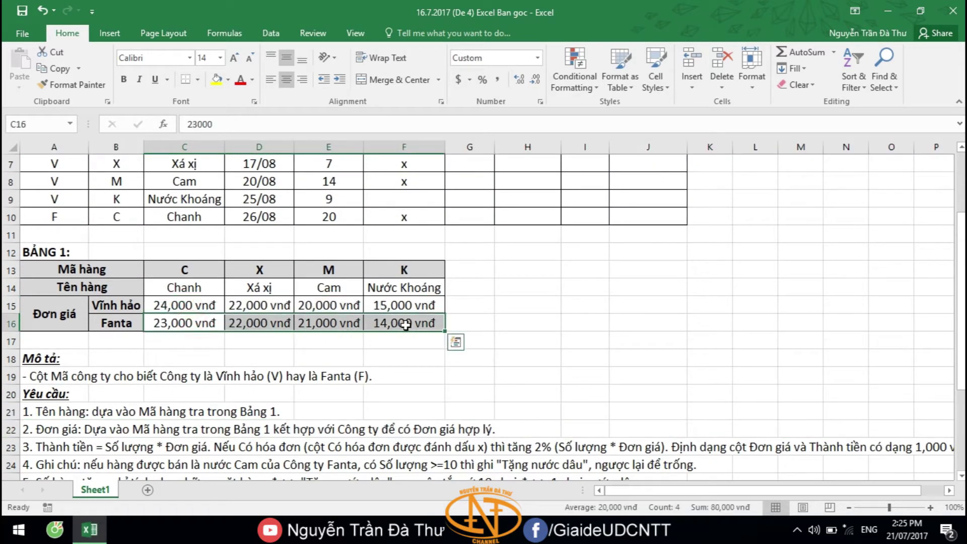
{"action": "scroll", "coordinate": [428, 302], "scroll_direction": "up", "scroll_amount": 1}
{"action": "scroll", "coordinate": [405, 325], "scroll_direction": "up", "scroll_amount": 1}
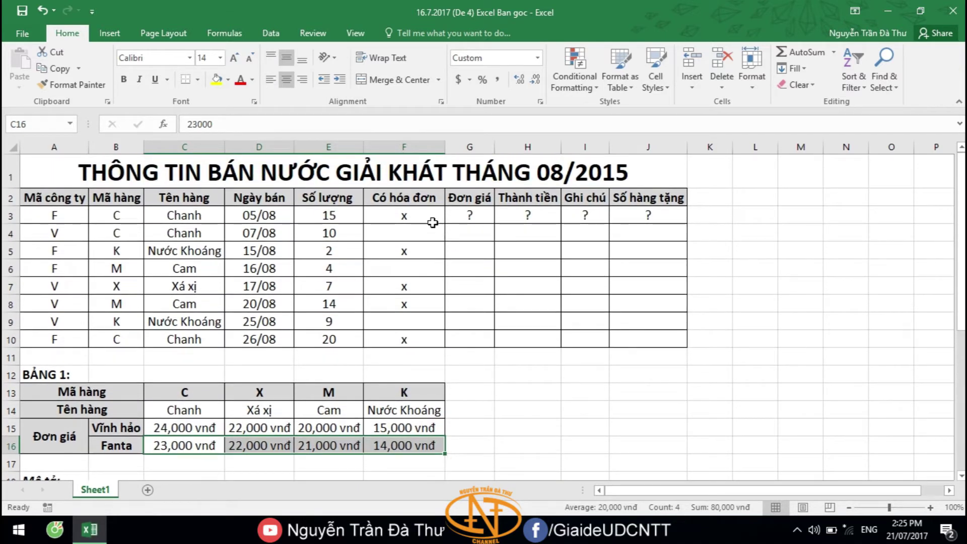
{"action": "left_click", "coordinate": [467, 215]}
Step: Start an HLOOKUP in G3 using B3 against the absolute table $C$13:$F$16
{"action": "type", "text": "=hl"}
{"action": "key", "text": "Tab"}
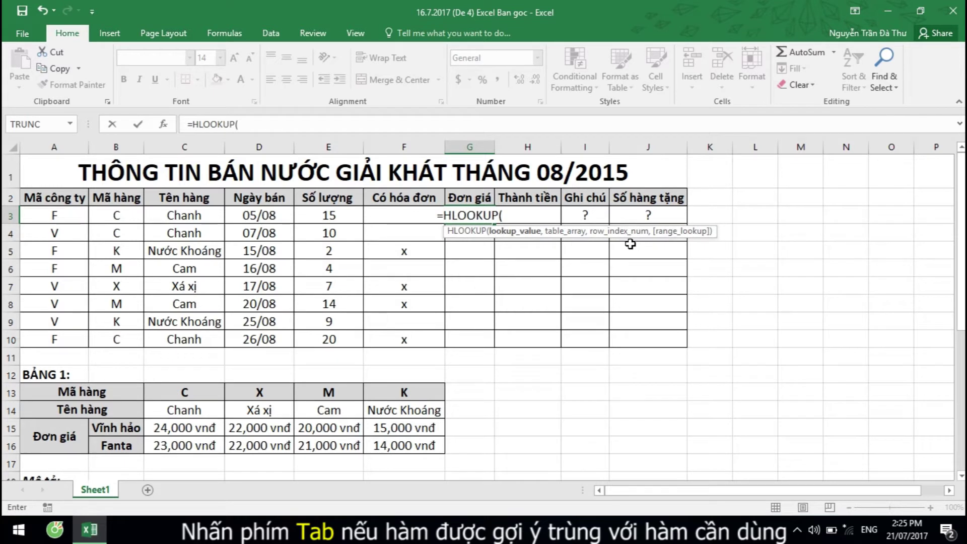
{"action": "left_click", "coordinate": [119, 214]}
{"action": "type", "text": ","}
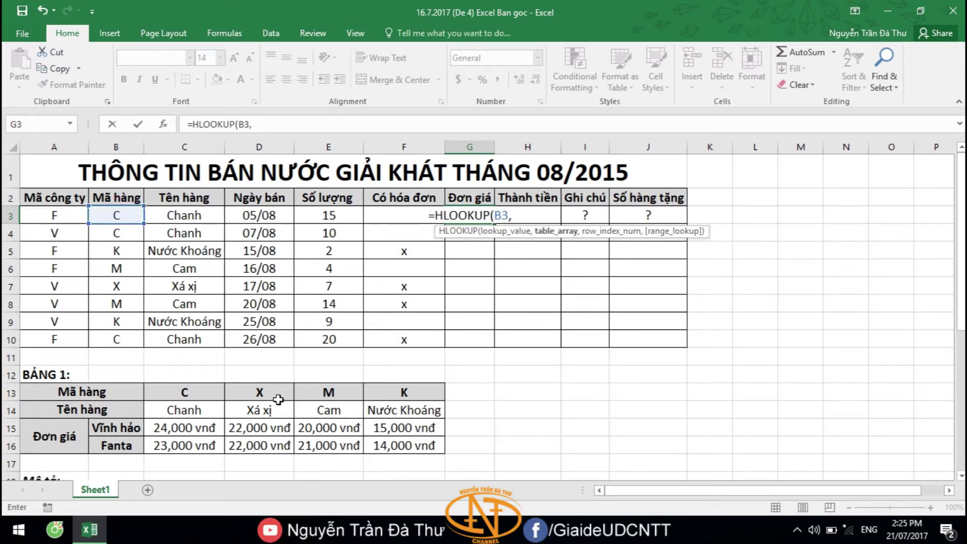
{"action": "mouse_move", "coordinate": [184, 392]}
{"action": "left_mouse_down"}
{"action": "mouse_move", "coordinate": [403, 393]}
{"action": "mouse_move", "coordinate": [392, 443]}
{"action": "left_mouse_up"}
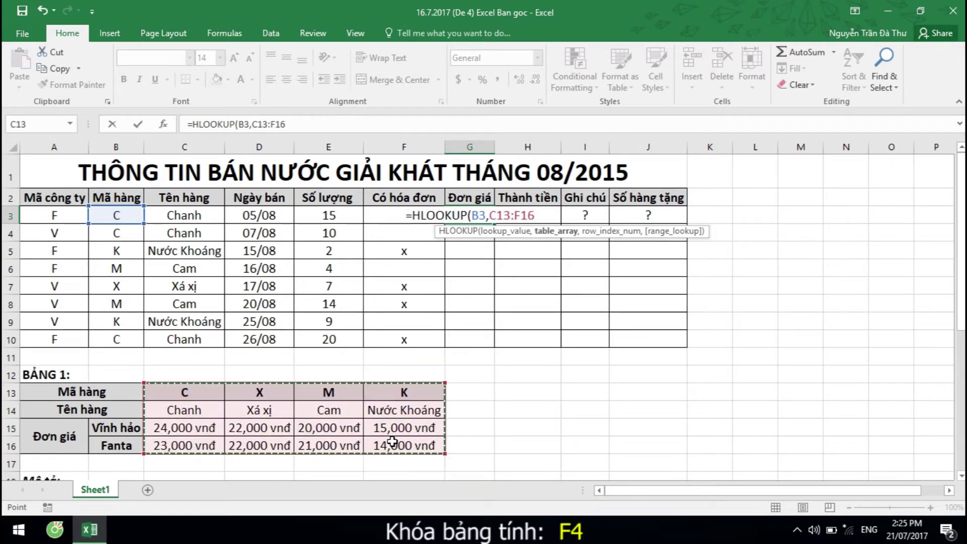
{"action": "key", "text": "F4"}
{"action": "type", "text": "$F$16,"}
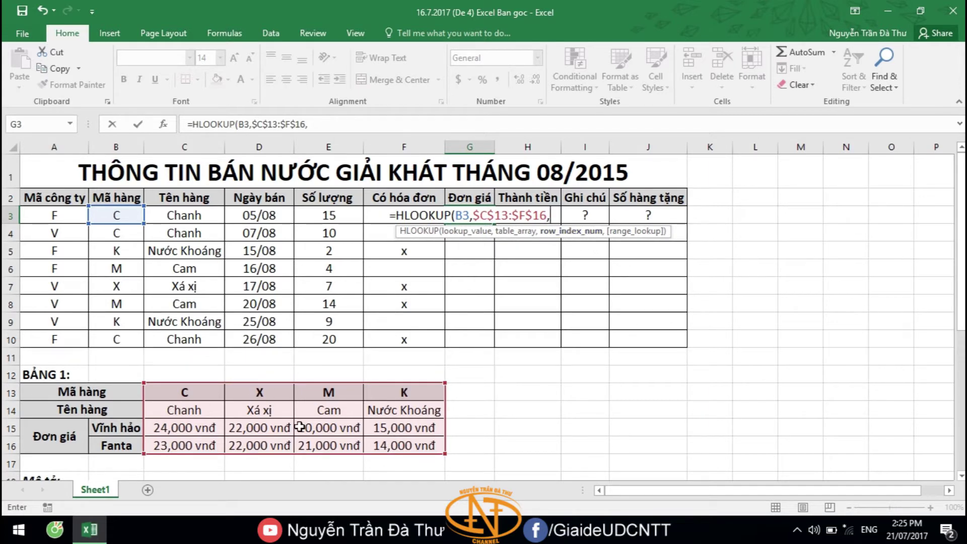
Step: Finish the row index as IF(A3="F",4,3) with exact match, completing the G3 price formula
{"action": "scroll", "coordinate": [300, 428], "scroll_direction": "down", "scroll_amount": 1}
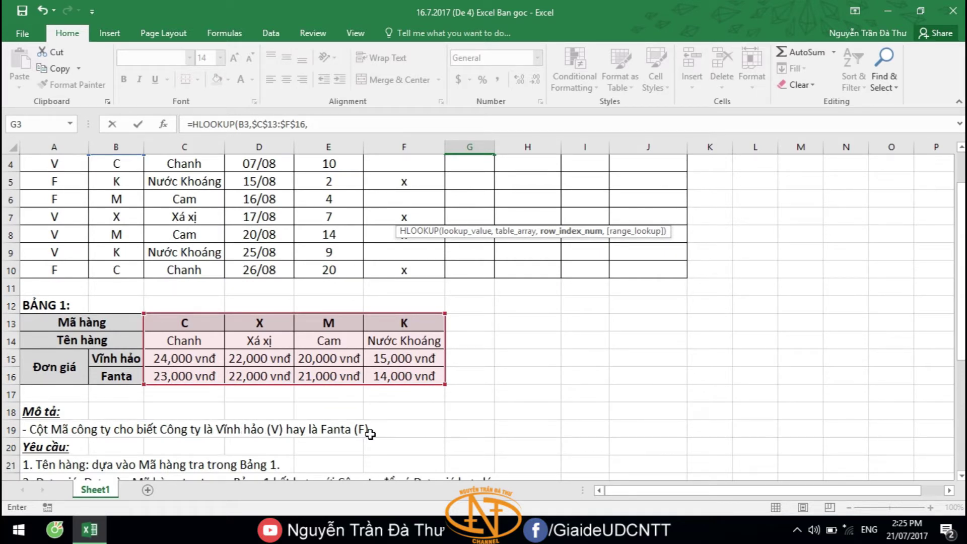
{"action": "scroll", "coordinate": [361, 432], "scroll_direction": "up", "scroll_amount": 1}
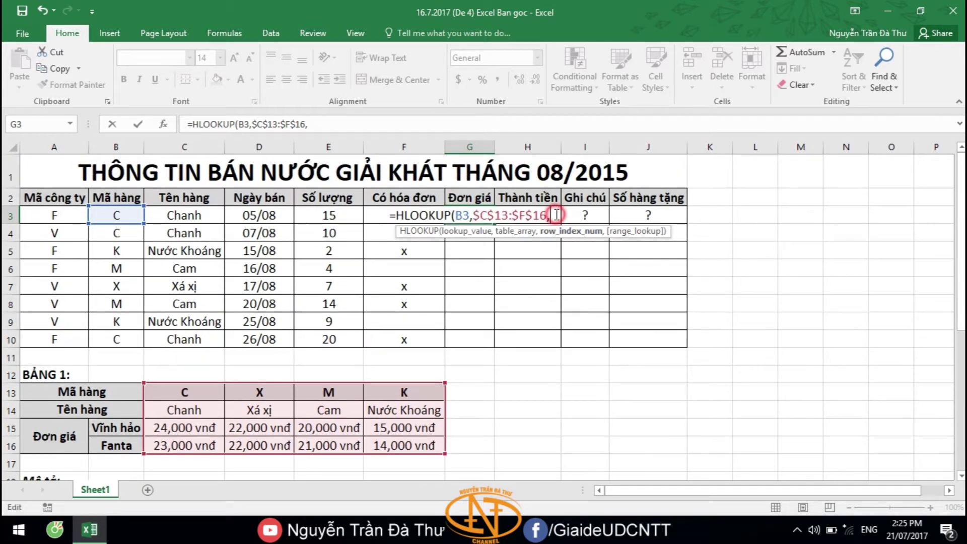
{"action": "type", "text": "if("}
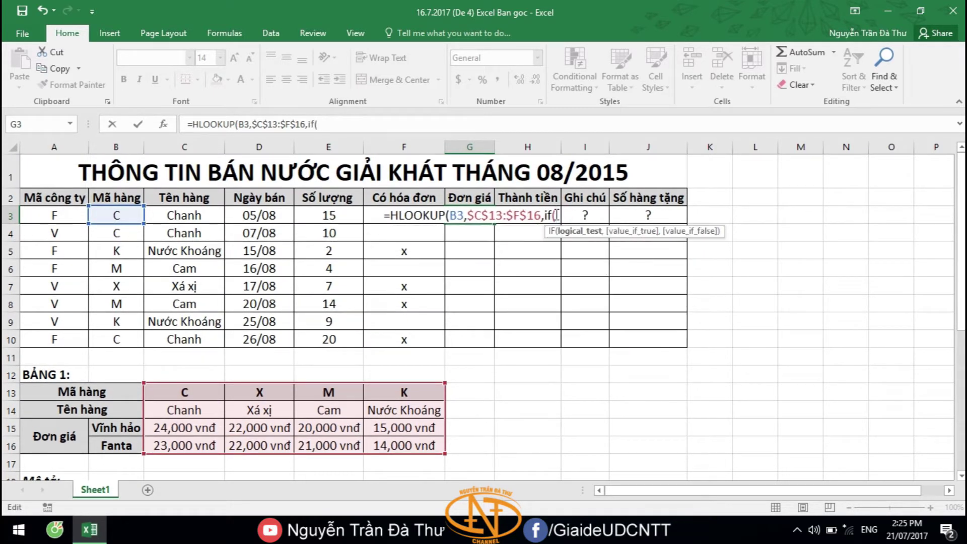
{"action": "left_click", "coordinate": [54, 216]}
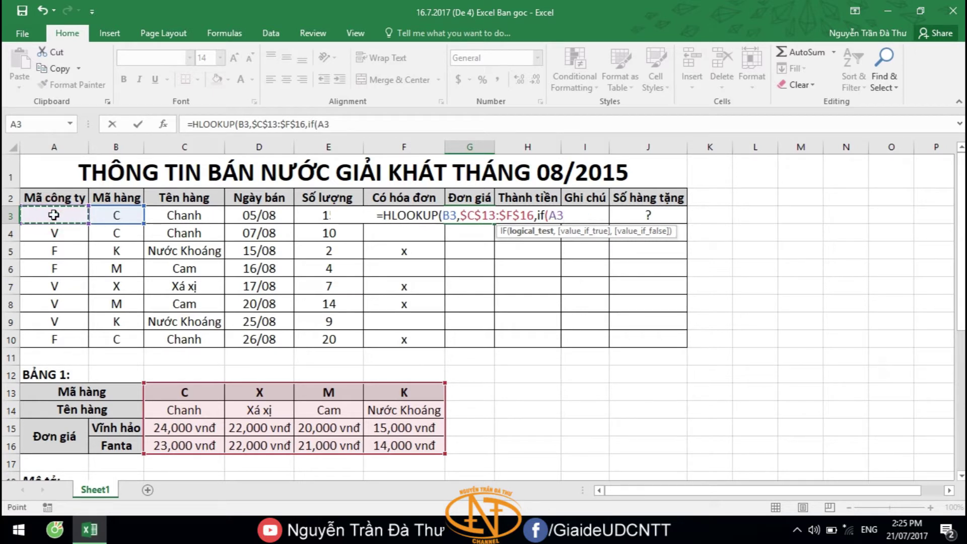
{"action": "type", "text": "=\"F\","}
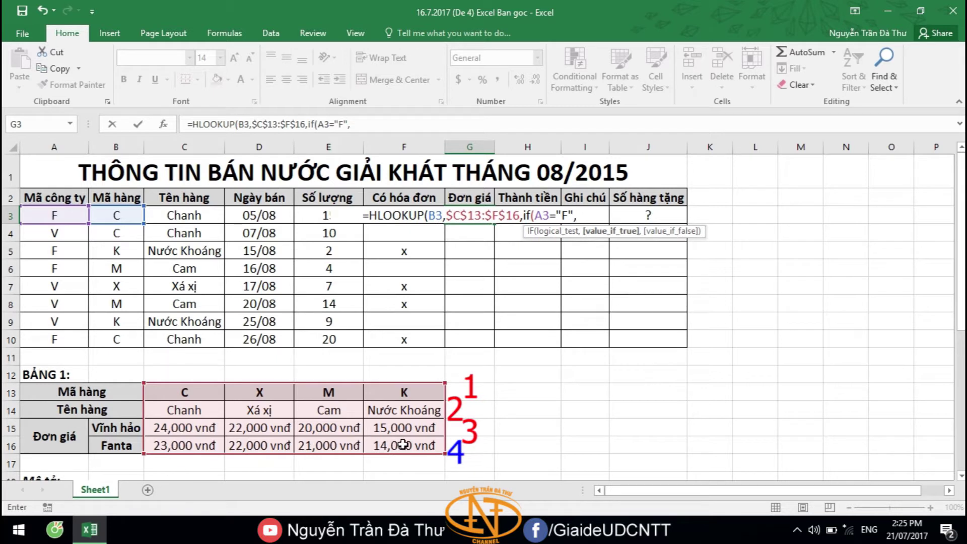
{"action": "type", "text": "4"}
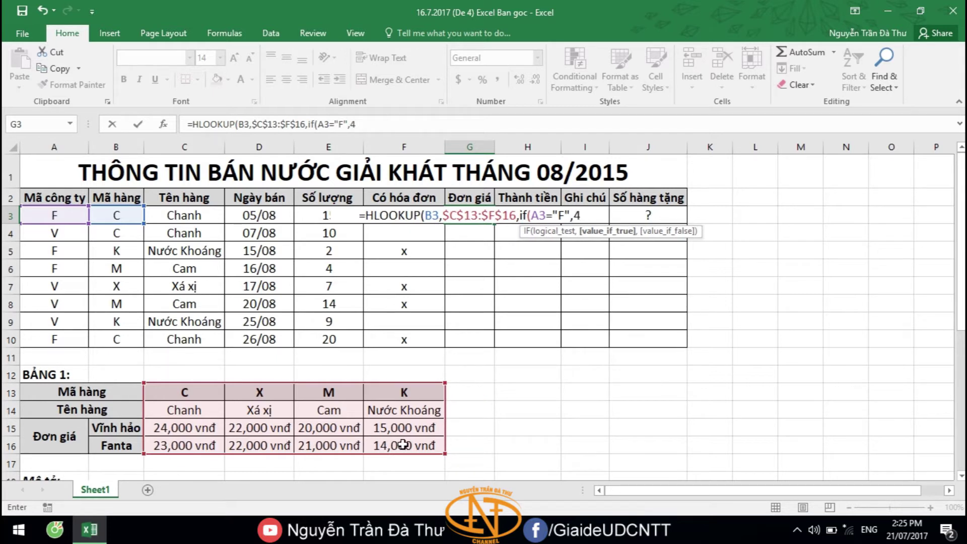
{"action": "type", "text": ","}
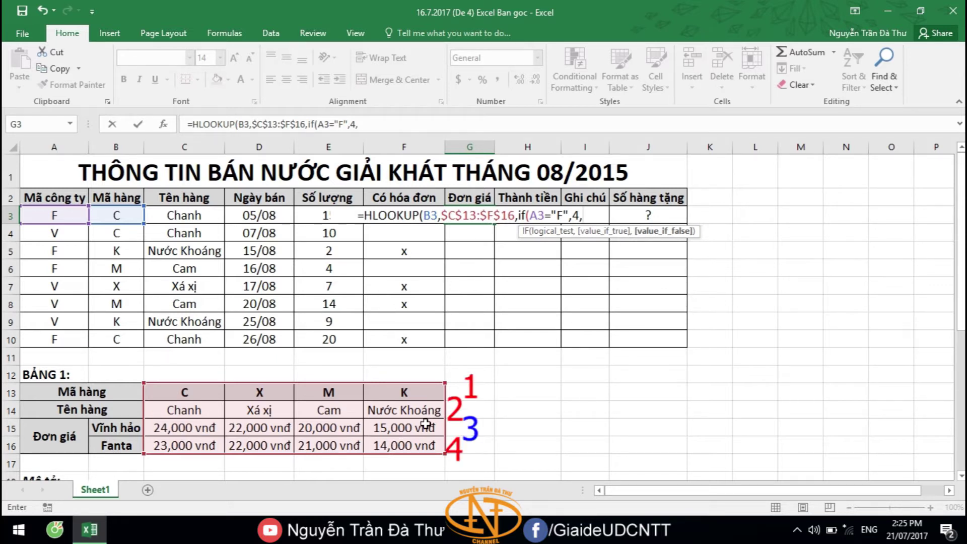
{"action": "type", "text": "3"}
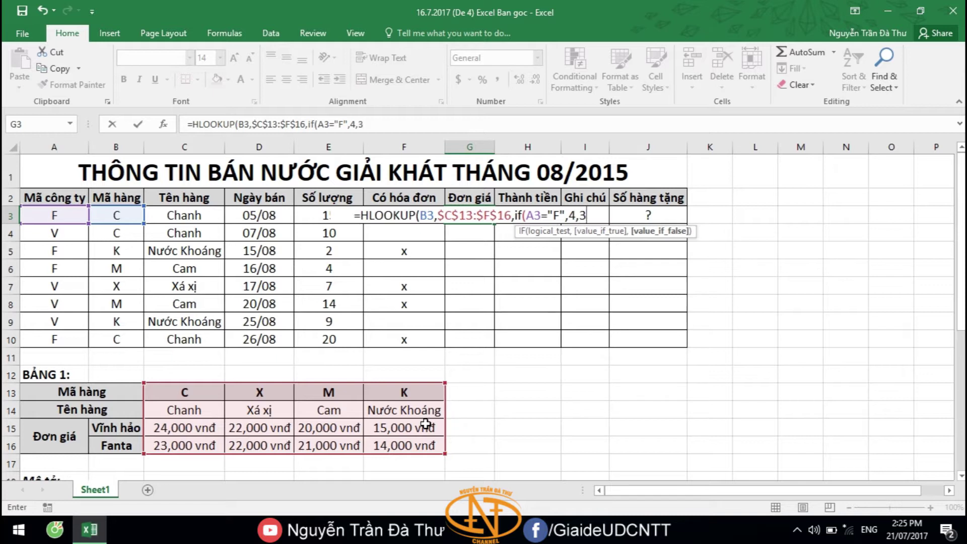
{"action": "type", "text": ")"}
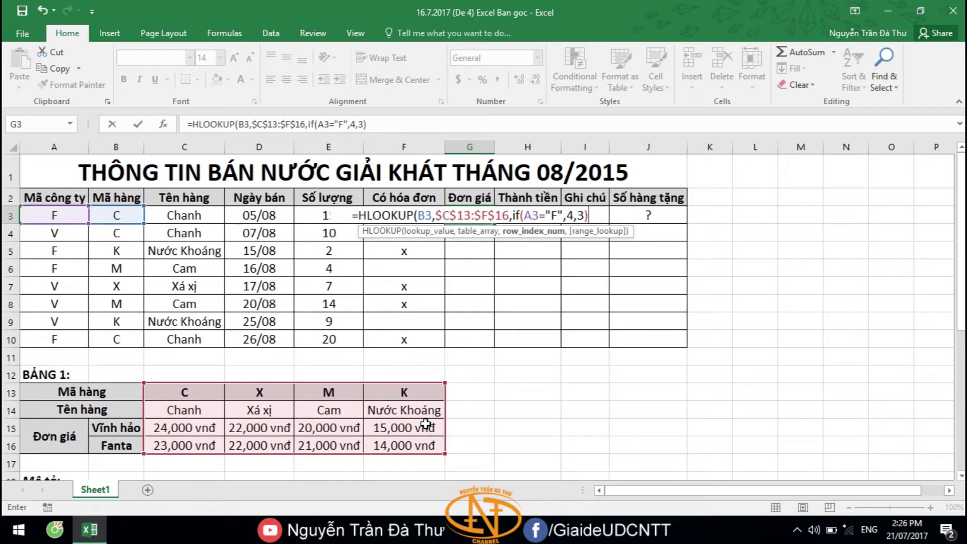
{"action": "type", "text": ","}
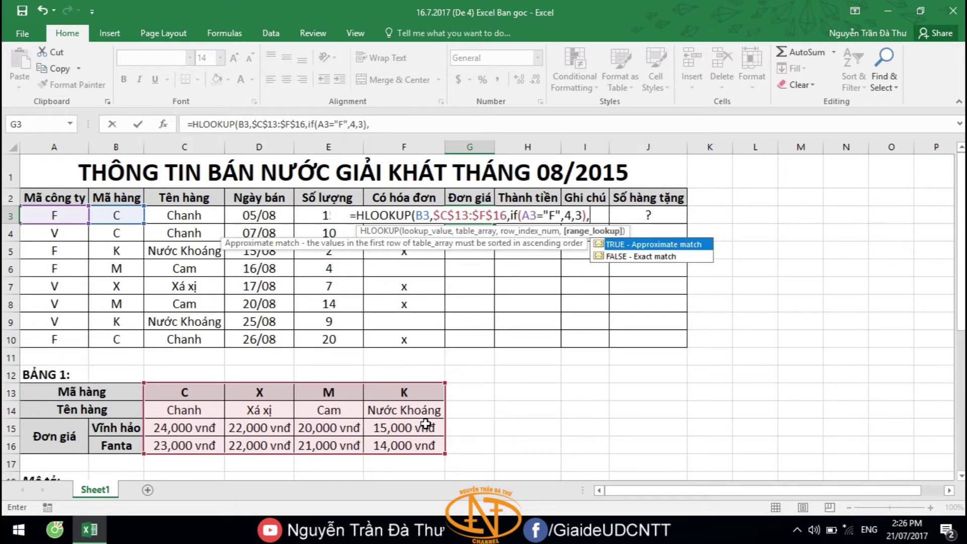
{"action": "type", "text": "0)"}
{"action": "key", "text": "Return"}
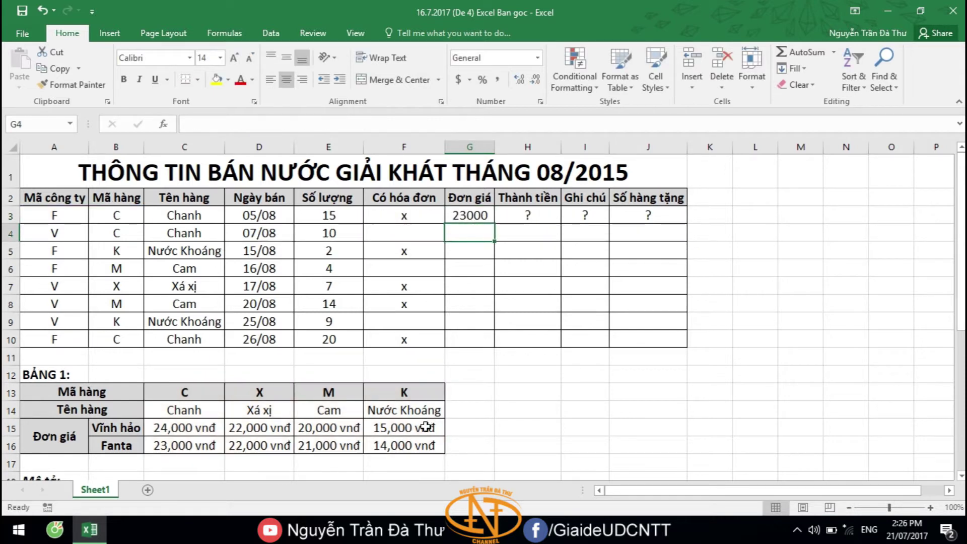
Step: Copy the G3 unit price formula down to G10 and review the Thành tiền requirement
{"action": "left_click", "coordinate": [488, 218]}
{"action": "double_click", "coordinate": [497, 223]}
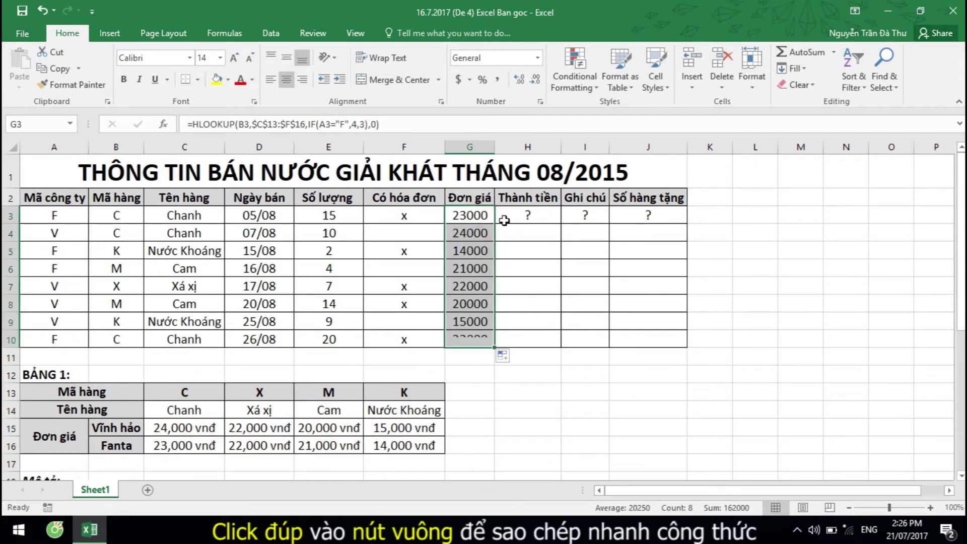
{"action": "left_click", "coordinate": [509, 216]}
{"action": "scroll", "coordinate": [325, 250], "scroll_direction": "down", "scroll_amount": 2}
{"action": "scroll", "coordinate": [325, 250], "scroll_direction": "down", "scroll_amount": 1}
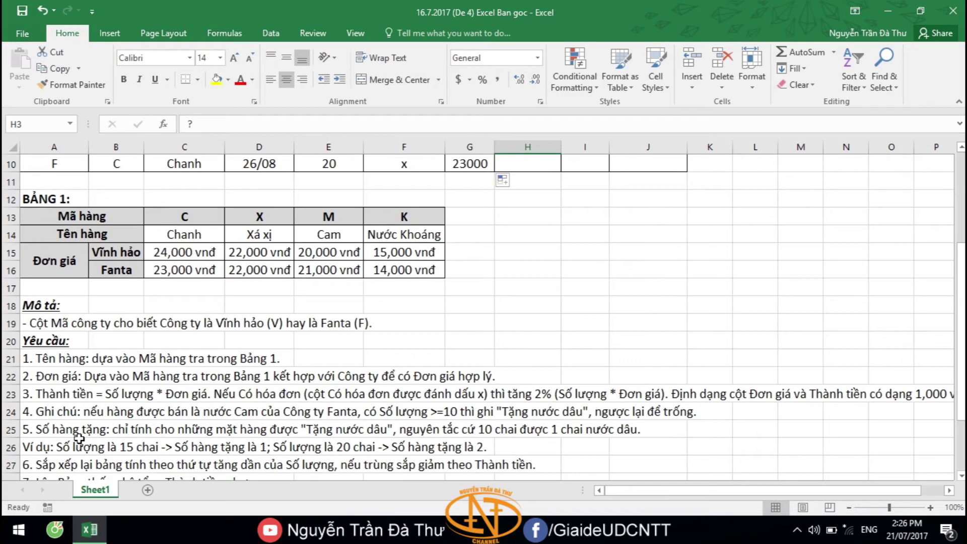
{"action": "left_click", "coordinate": [10, 395]}
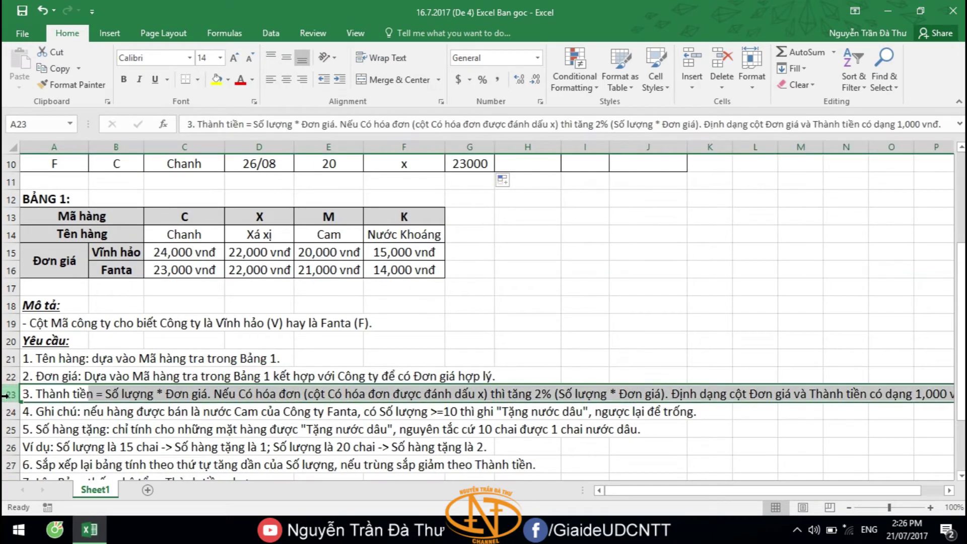
{"action": "scroll", "coordinate": [516, 365], "scroll_direction": "up", "scroll_amount": 3}
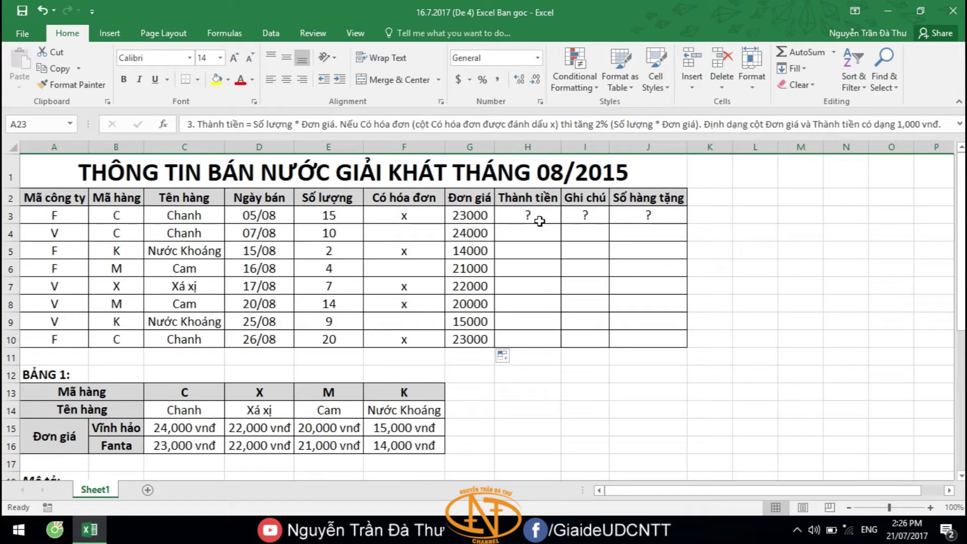
Step: Enter =E3*G3*IF(F3="x",102%,1) in H3 for the total with a 2% invoice surcharge
{"action": "left_click", "coordinate": [535, 220]}
{"action": "type", "text": "="}
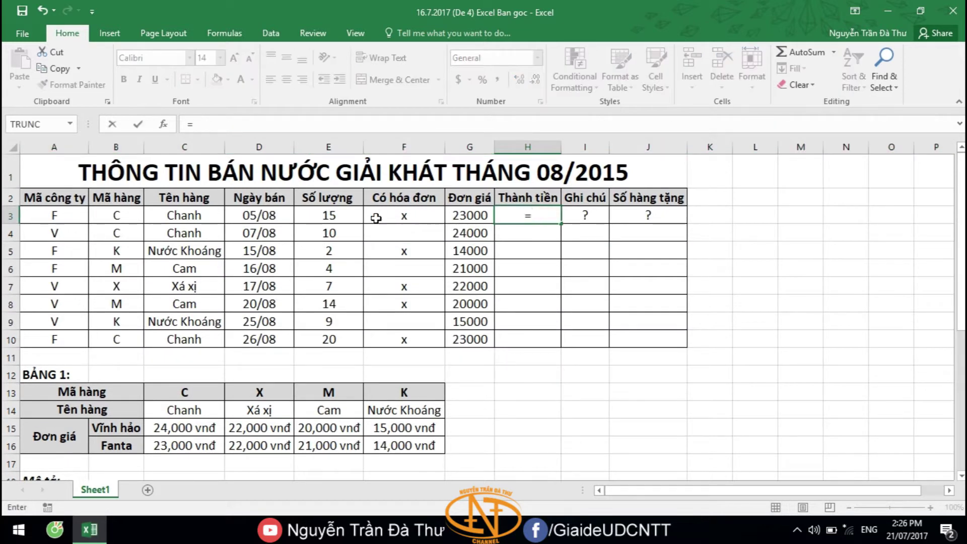
{"action": "left_click", "coordinate": [325, 214]}
{"action": "type", "text": "*"}
{"action": "left_click", "coordinate": [455, 216]}
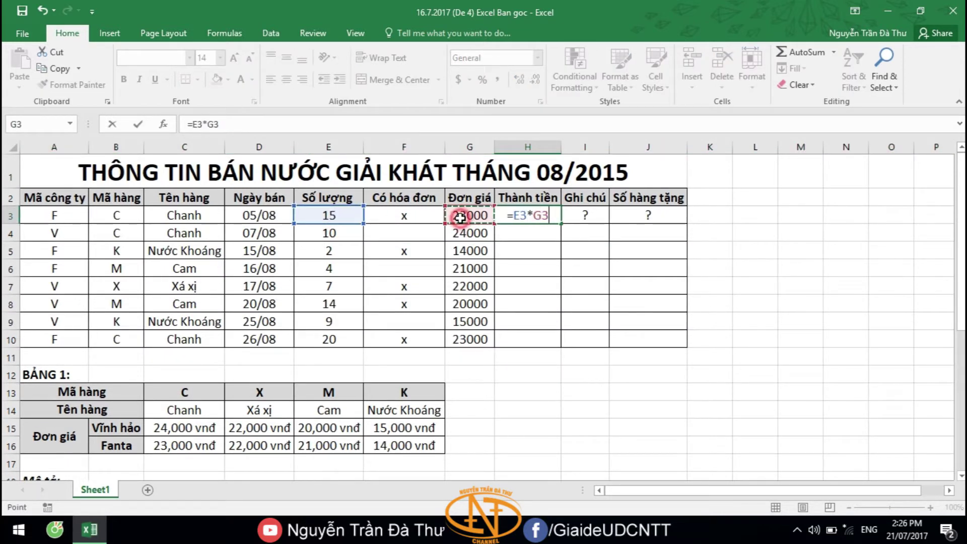
{"action": "type", "text": "*"}
{"action": "scroll", "coordinate": [358, 253], "scroll_direction": "down", "scroll_amount": 3}
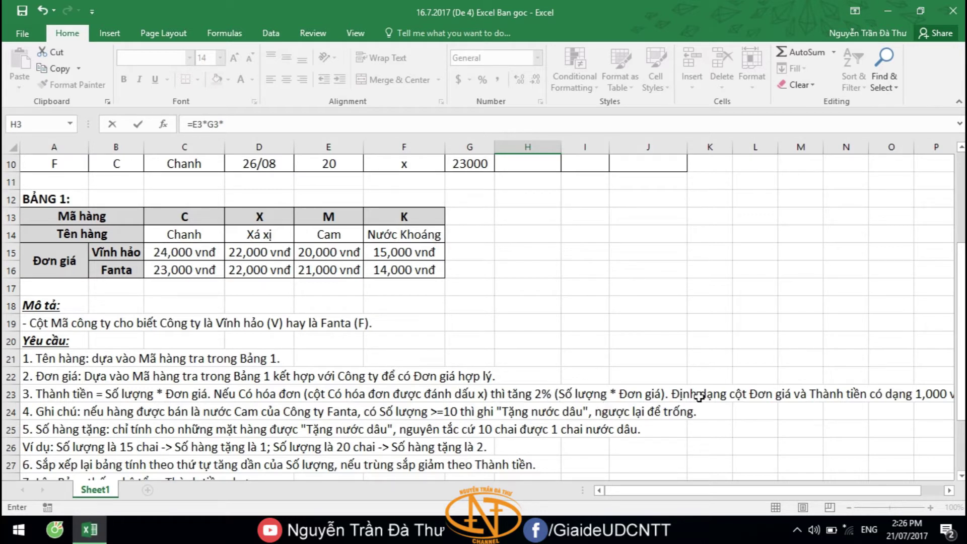
{"action": "scroll", "coordinate": [695, 398], "scroll_direction": "up", "scroll_amount": 3}
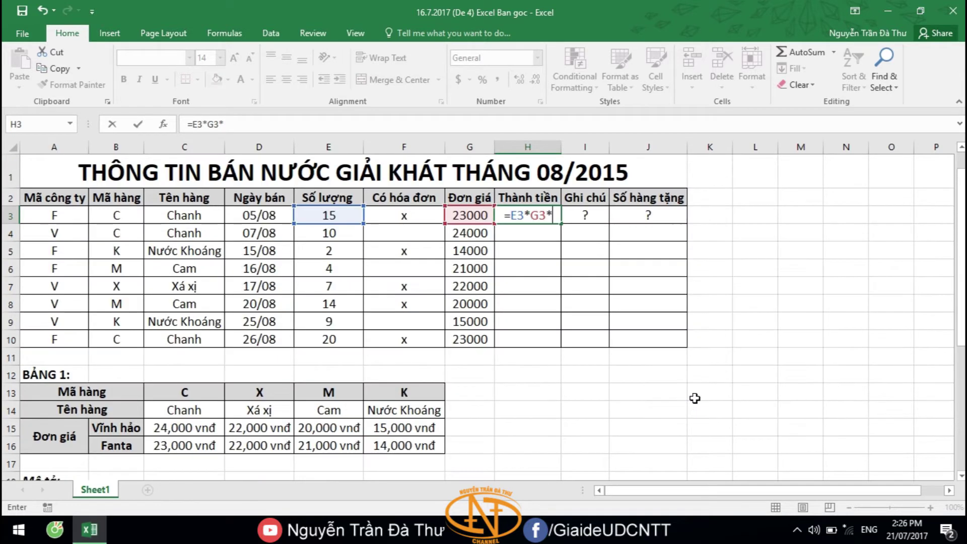
{"action": "type", "text": "if"}
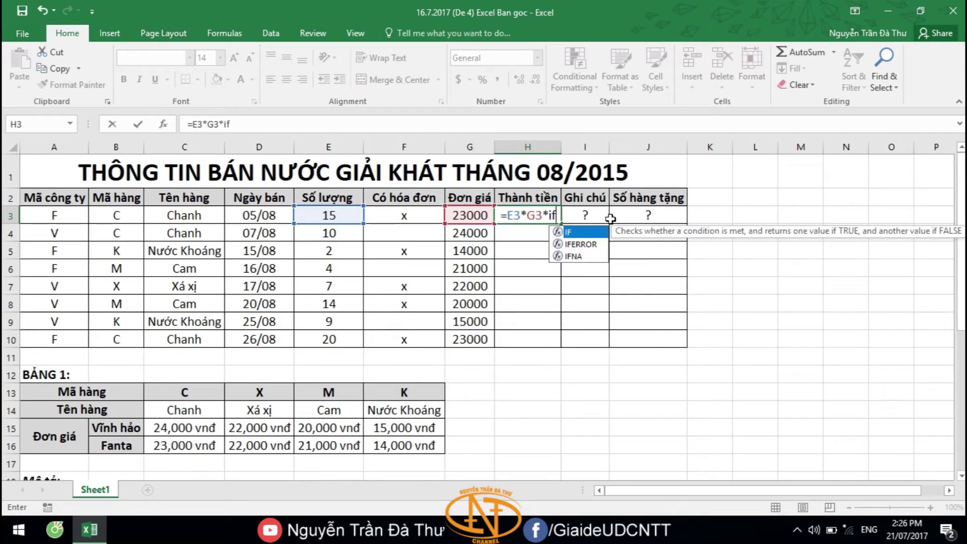
{"action": "type", "text": "("}
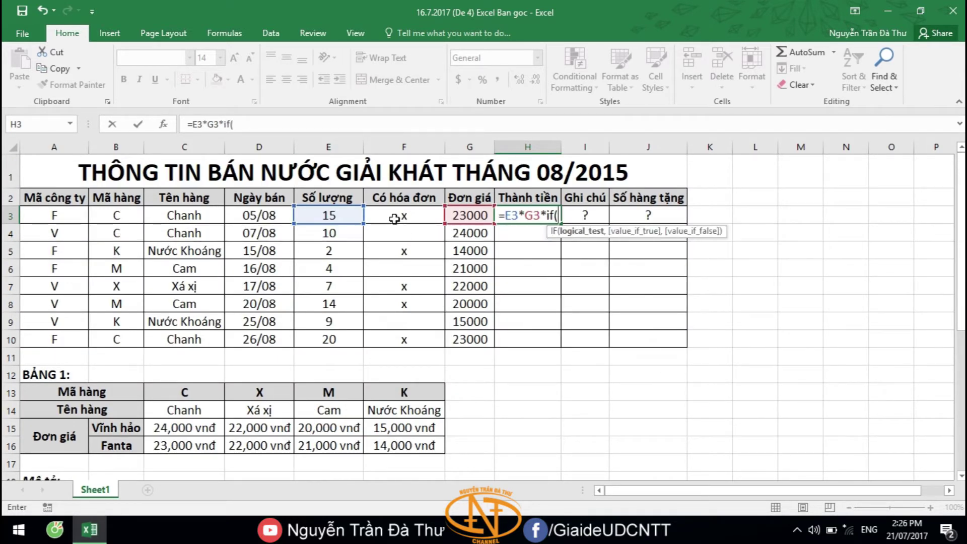
{"action": "left_click", "coordinate": [402, 216]}
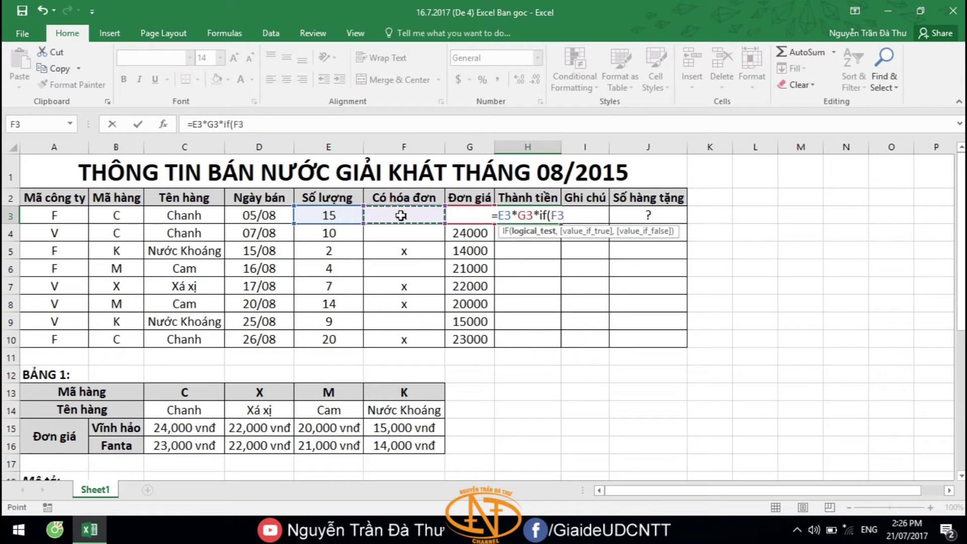
{"action": "type", "text": "=\"x\","}
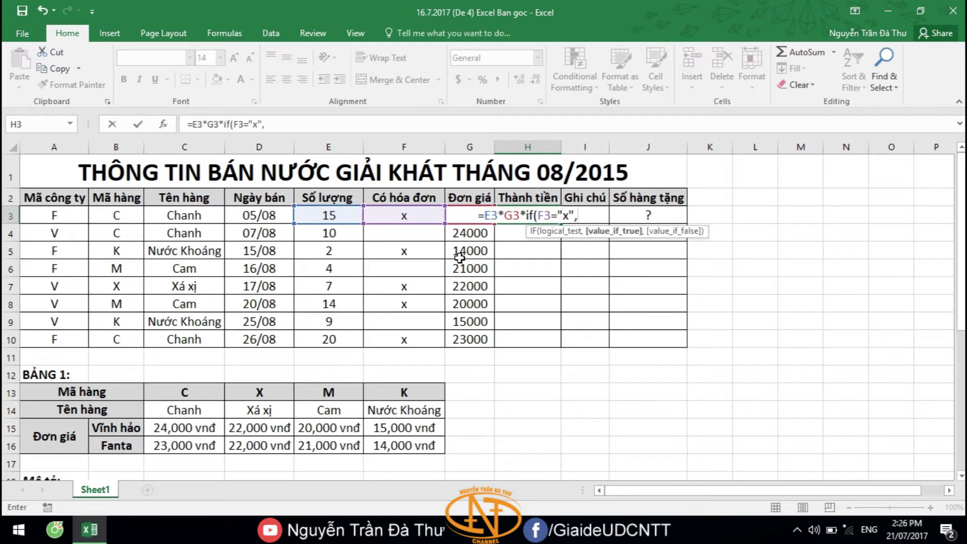
{"action": "type", "text": "102"}
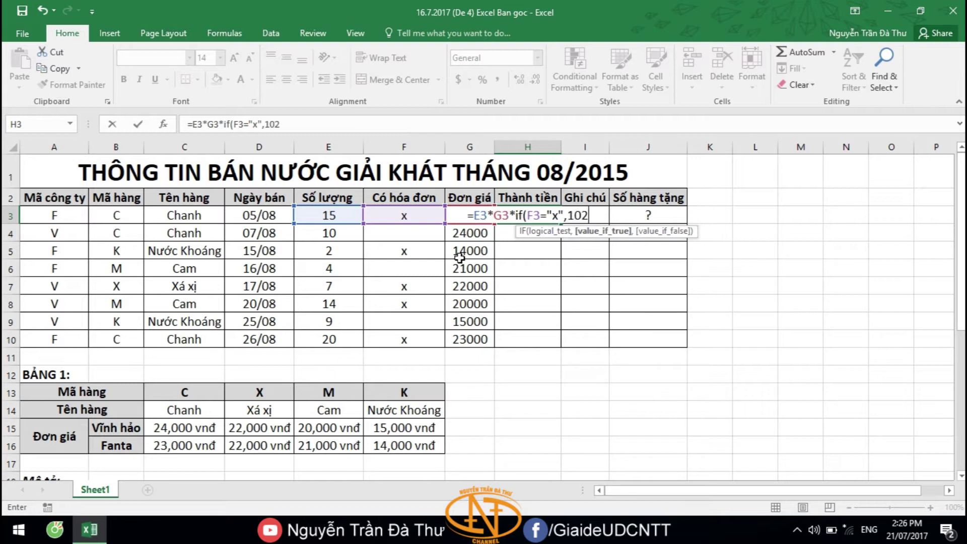
{"action": "type", "text": "%,1)"}
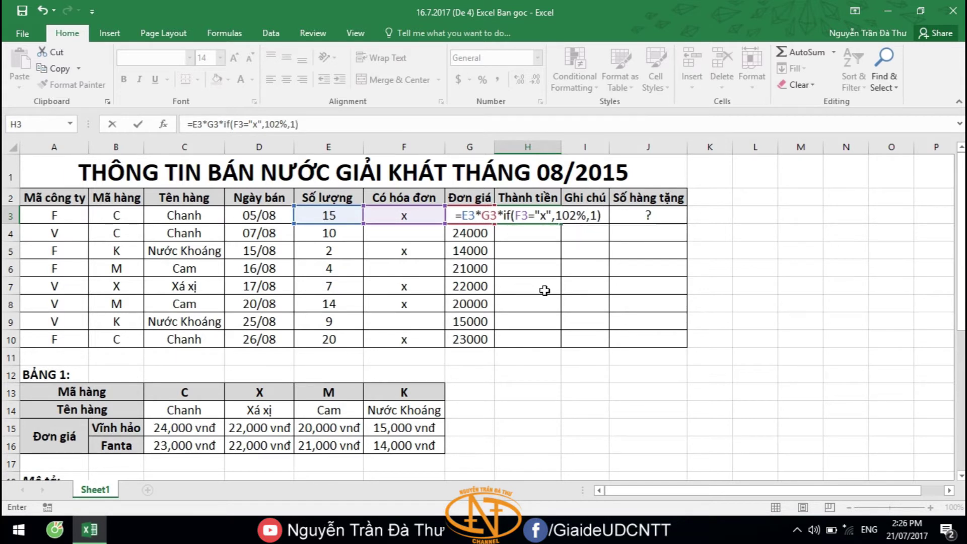
{"action": "key", "text": "Return"}
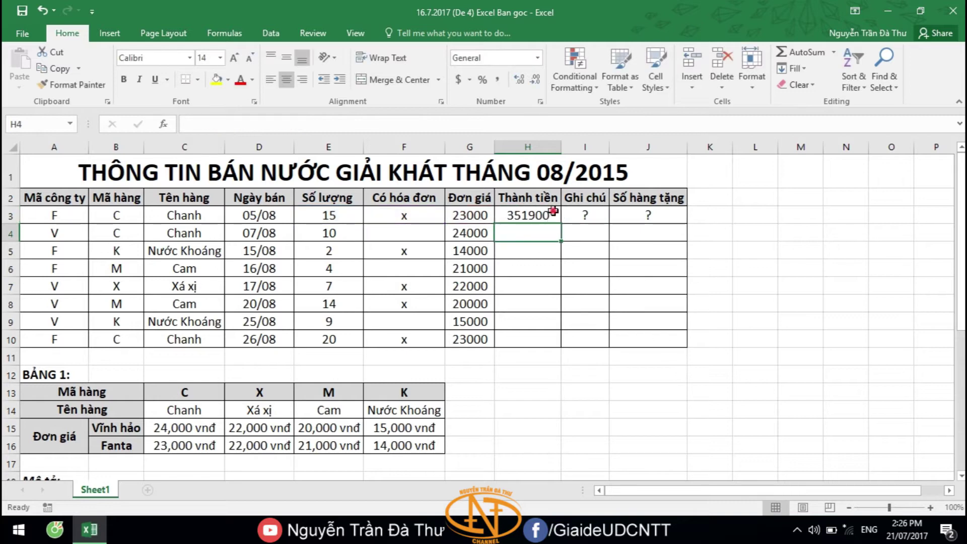
Step: Copy the H3 total formula down to H10
{"action": "left_click", "coordinate": [553, 210]}
{"action": "double_click", "coordinate": [561, 226]}
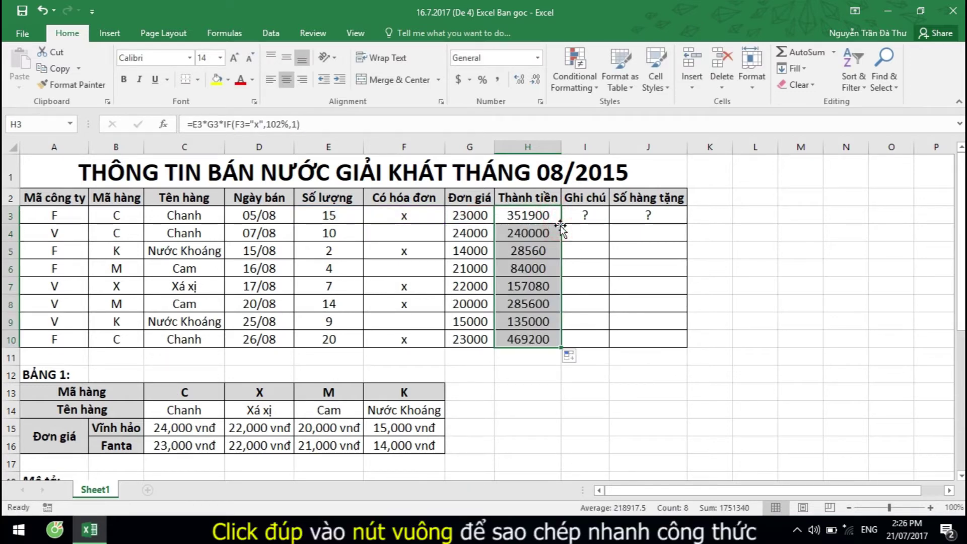
{"action": "scroll", "coordinate": [544, 284], "scroll_direction": "down", "scroll_amount": 5}
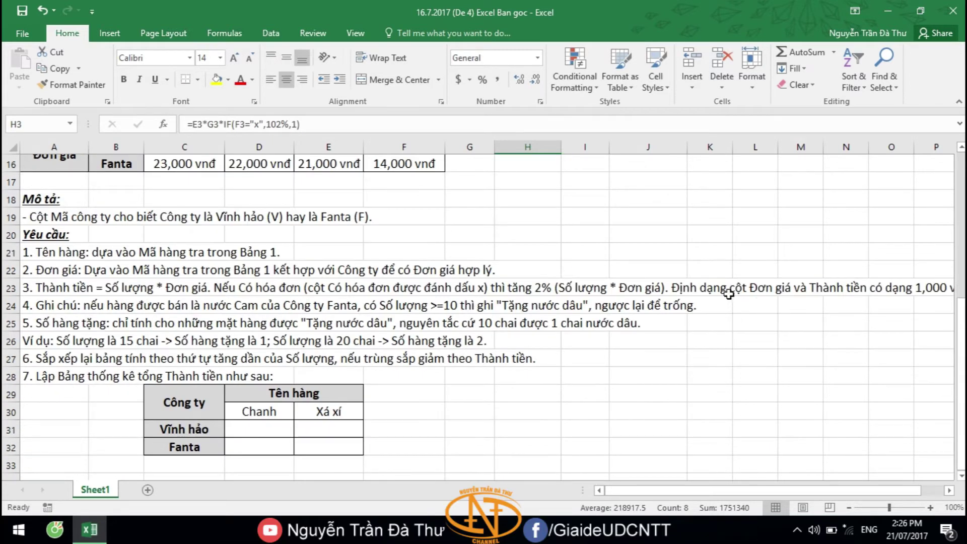
Step: Apply the custom number format #,##0 "vnđ" to the price and total cells G3:H10
{"action": "mouse_move", "coordinate": [702, 290]}
{"action": "left_mouse_down"}
{"action": "mouse_move", "coordinate": [872, 300]}
{"action": "mouse_move", "coordinate": [940, 288]}
{"action": "left_mouse_up"}
{"action": "left_click_drag", "start_coordinate": [860, 490], "coordinate": [857, 490]}
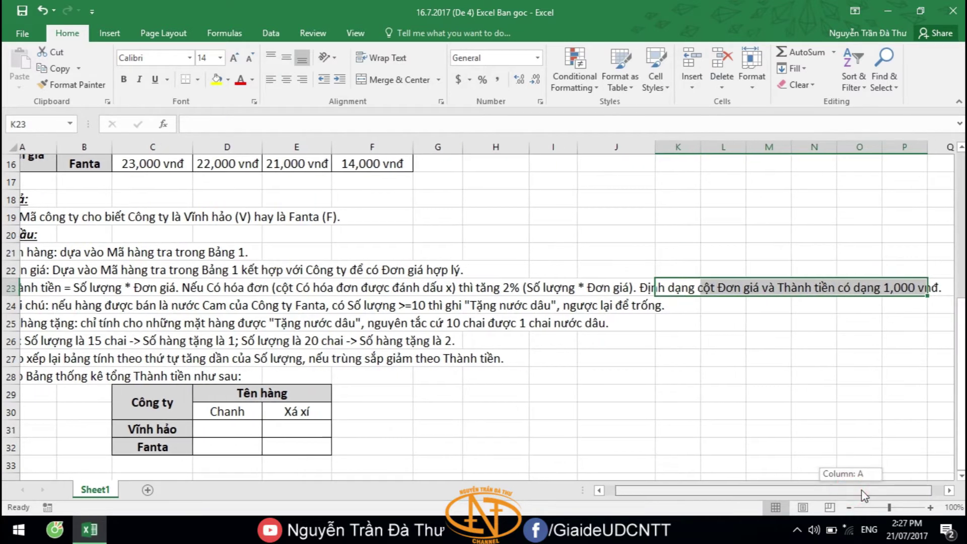
{"action": "scroll", "coordinate": [494, 235], "scroll_direction": "up", "scroll_amount": 4}
{"action": "scroll", "coordinate": [495, 235], "scroll_direction": "up", "scroll_amount": 1}
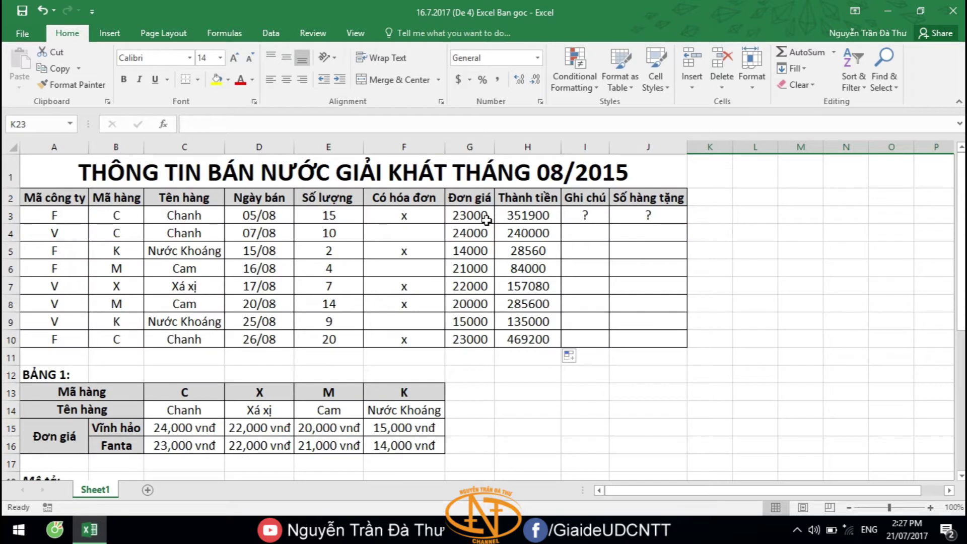
{"action": "mouse_move", "coordinate": [468, 214]}
{"action": "left_mouse_down"}
{"action": "mouse_move", "coordinate": [541, 252]}
{"action": "mouse_move", "coordinate": [550, 339]}
{"action": "left_mouse_up"}
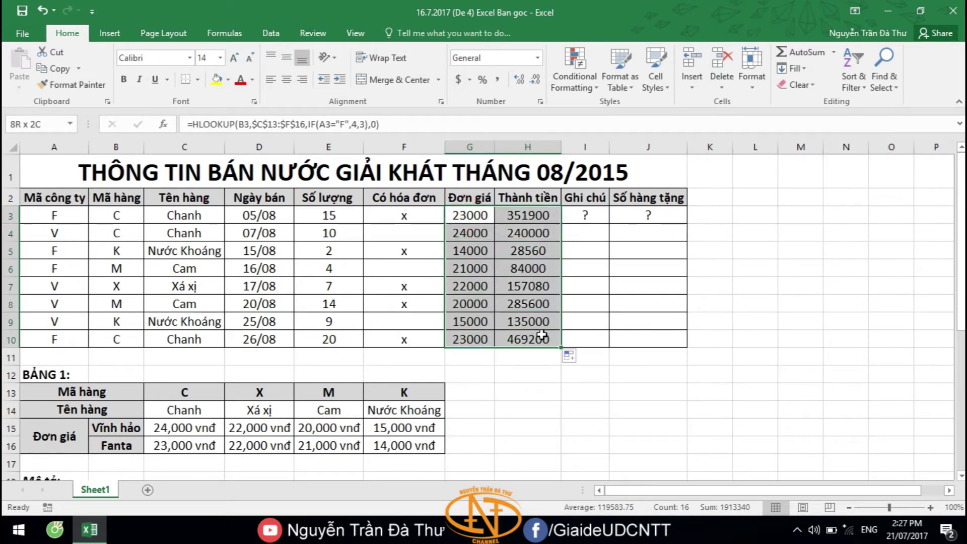
{"action": "right_click", "coordinate": [545, 287]}
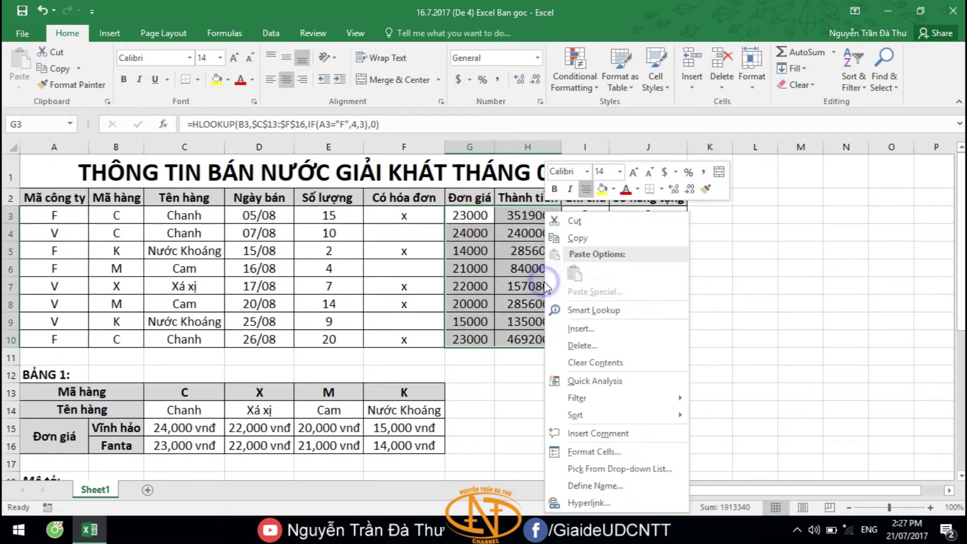
{"action": "left_click", "coordinate": [580, 452]}
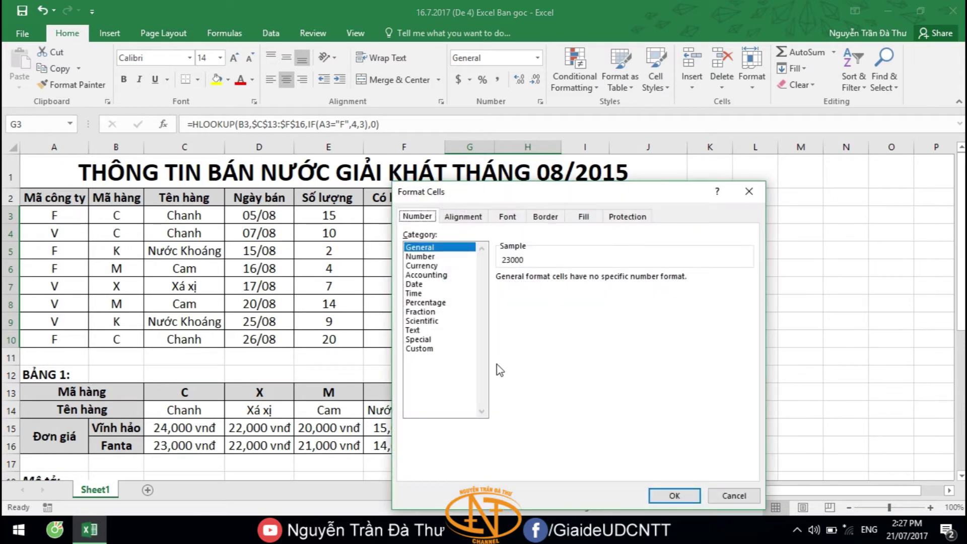
{"action": "left_click", "coordinate": [617, 283]}
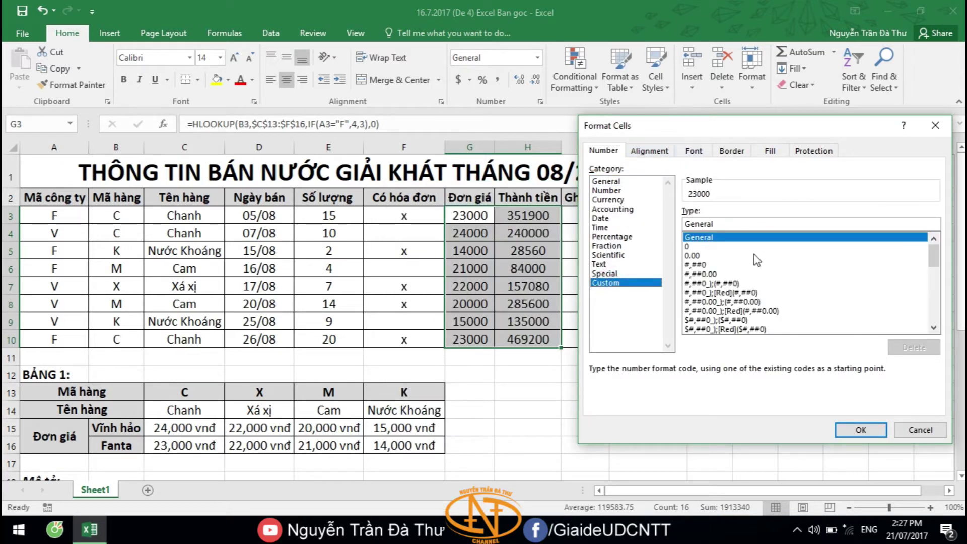
{"action": "left_click", "coordinate": [699, 265]}
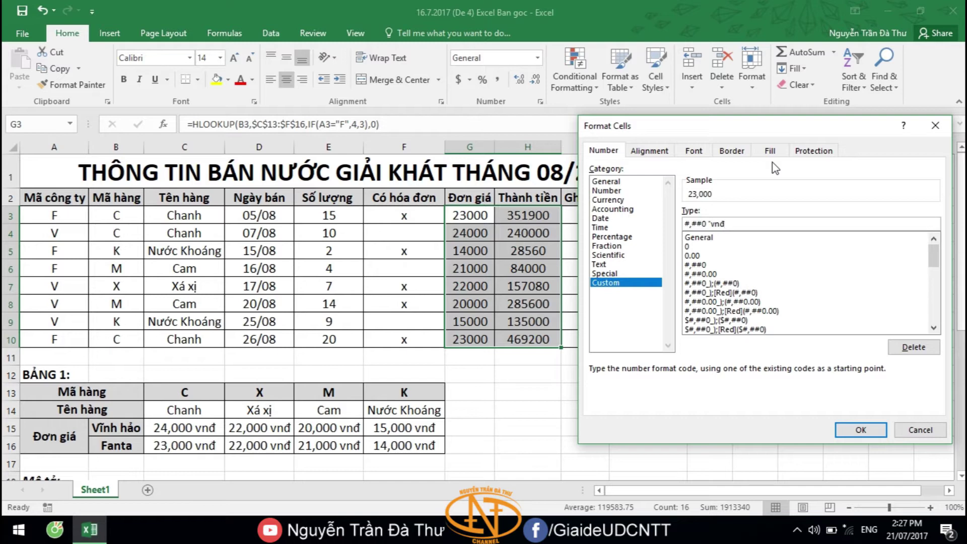
{"action": "left_click", "coordinate": [872, 433]}
{"action": "scroll", "coordinate": [301, 277], "scroll_direction": "down", "scroll_amount": 4}
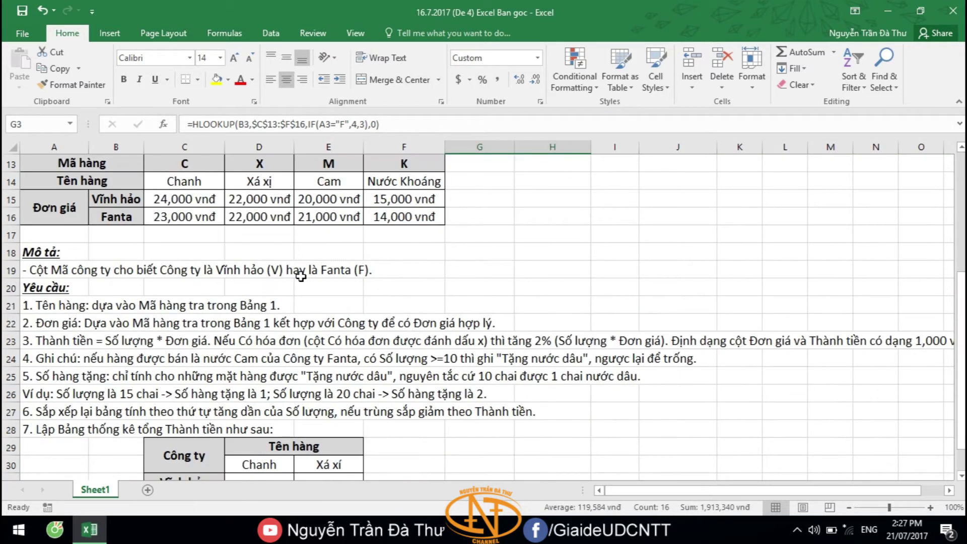
{"action": "left_click", "coordinate": [11, 359]}
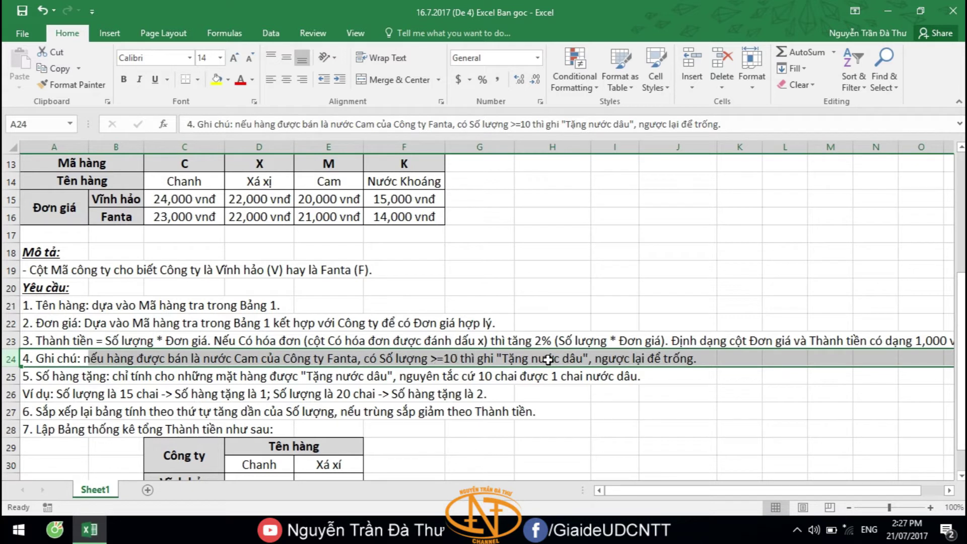
{"action": "left_click", "coordinate": [246, 358]}
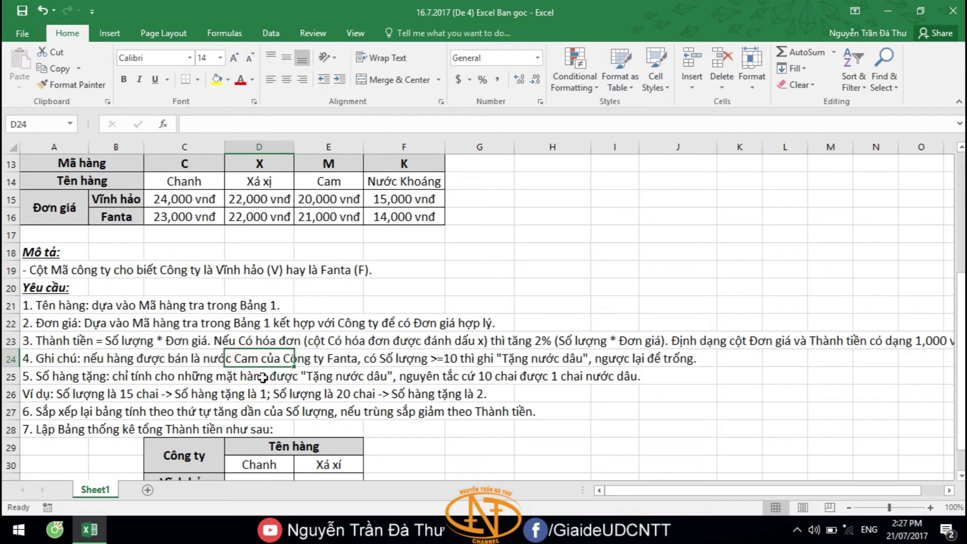
{"action": "left_click", "coordinate": [338, 358]}
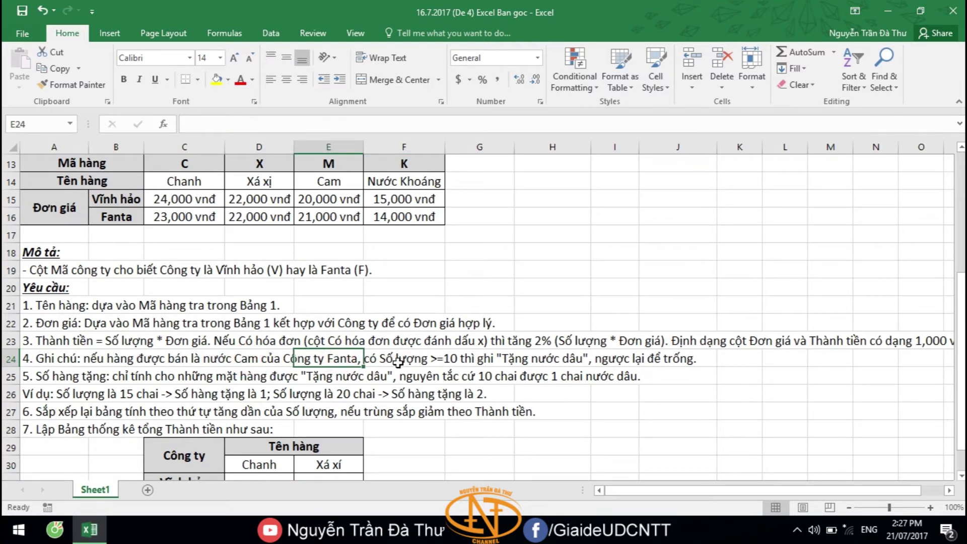
{"action": "left_click_drag", "start_coordinate": [391, 359], "coordinate": [477, 359]}
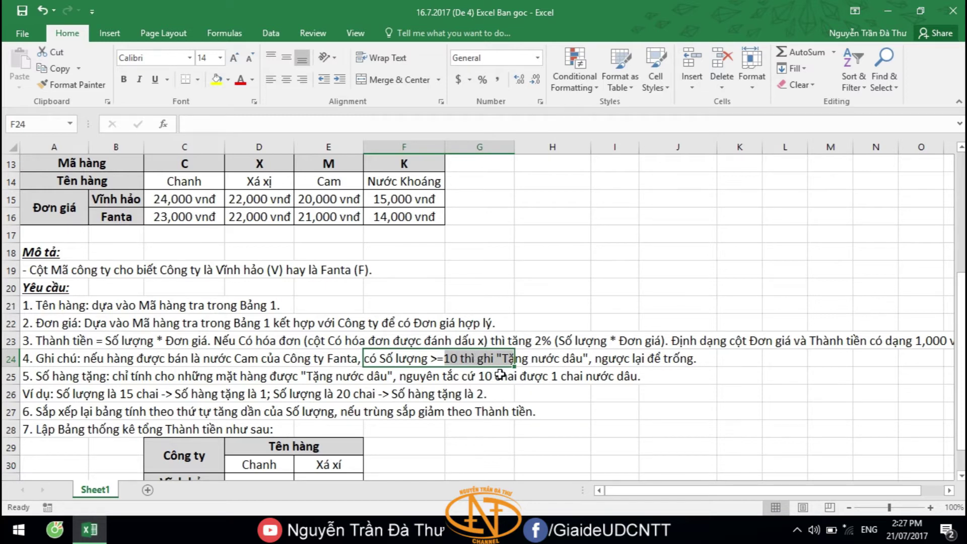
{"action": "scroll", "coordinate": [499, 376], "scroll_direction": "up", "scroll_amount": 4}
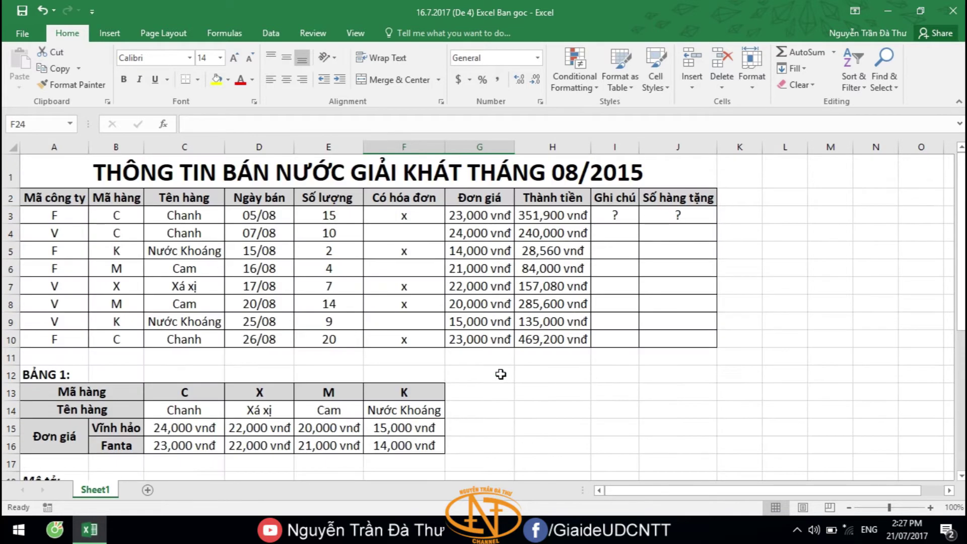
Step: Enter =IF(AND(C3="Cam",A3="F",E3>=10),"Tặng nước dâu","") in I3 and copy it down to I10
{"action": "left_click", "coordinate": [603, 216]}
{"action": "type", "text": "=if("}
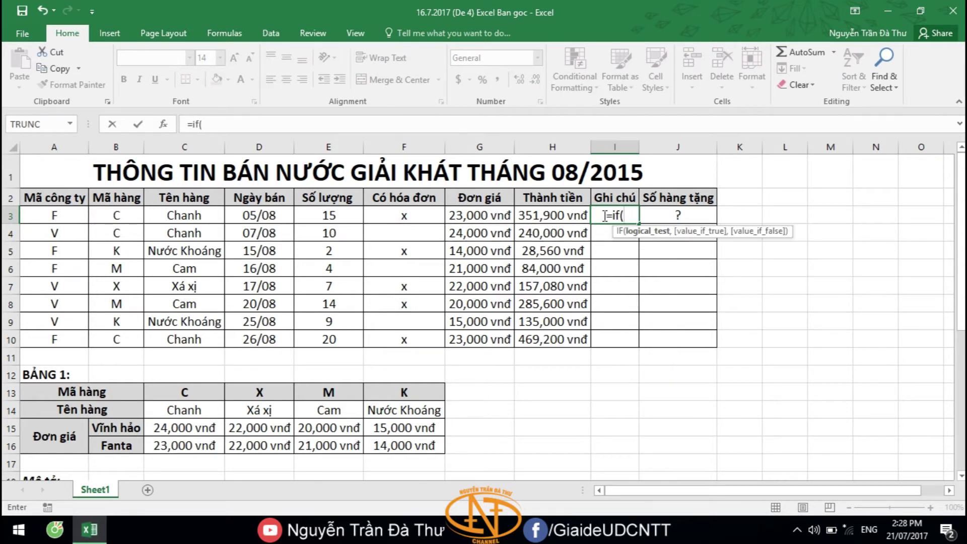
{"action": "type", "text": "and"}
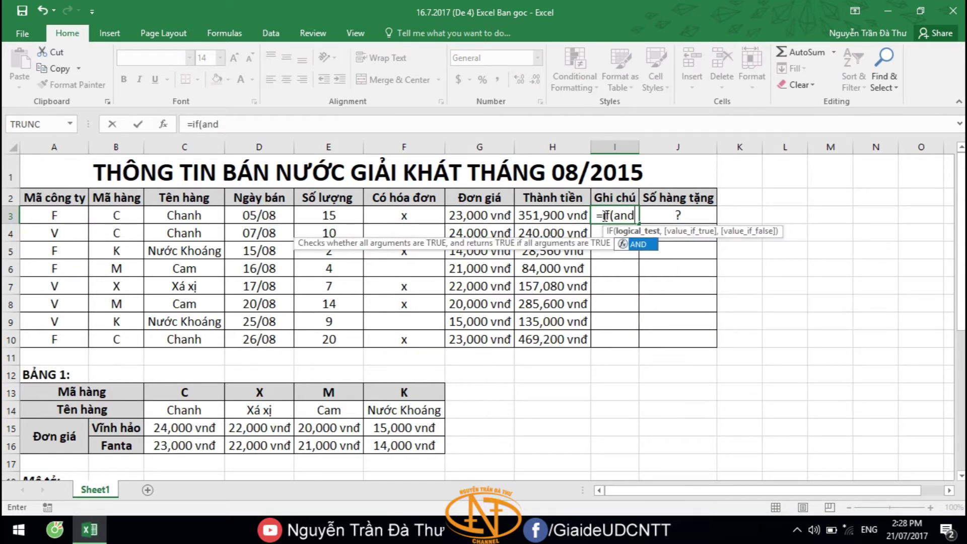
{"action": "type", "text": "("}
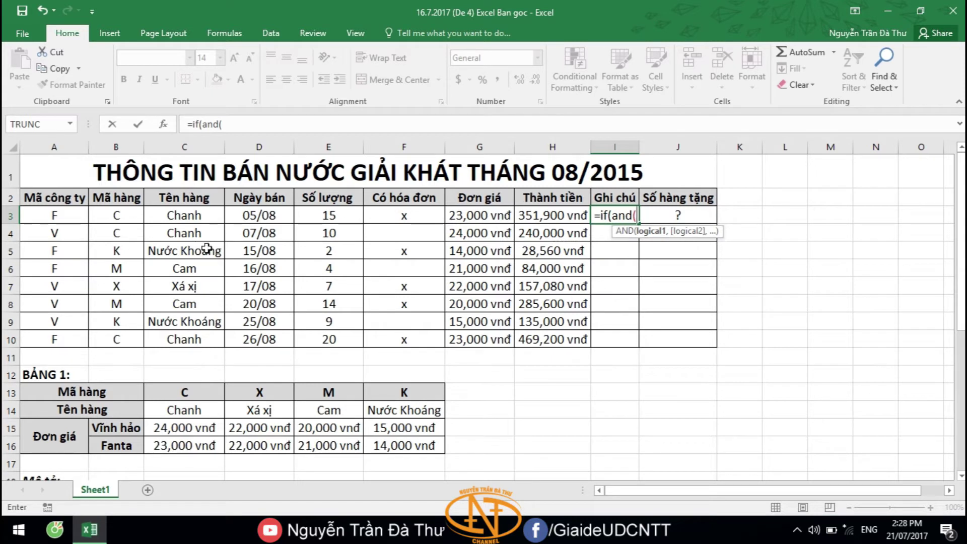
{"action": "left_click", "coordinate": [193, 216]}
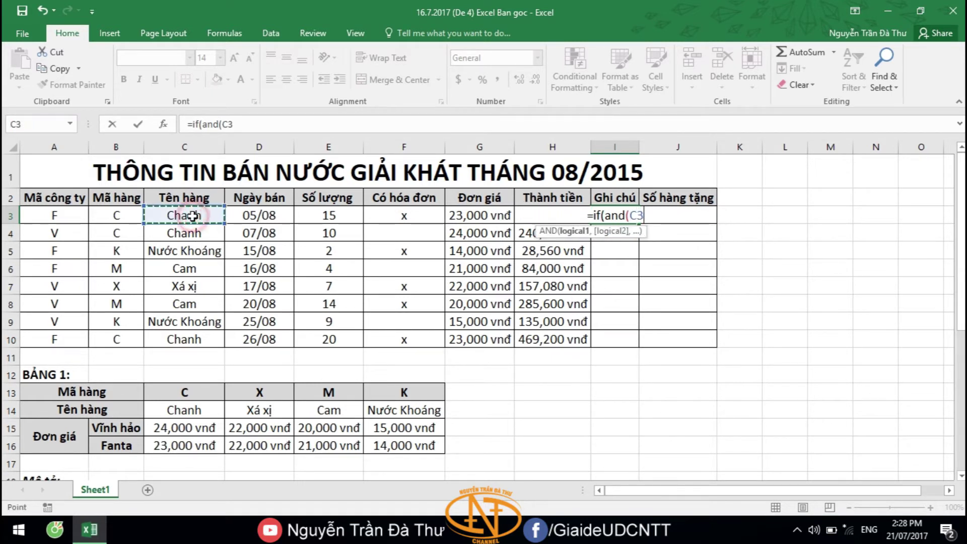
{"action": "type", "text": "=\"Cam"}
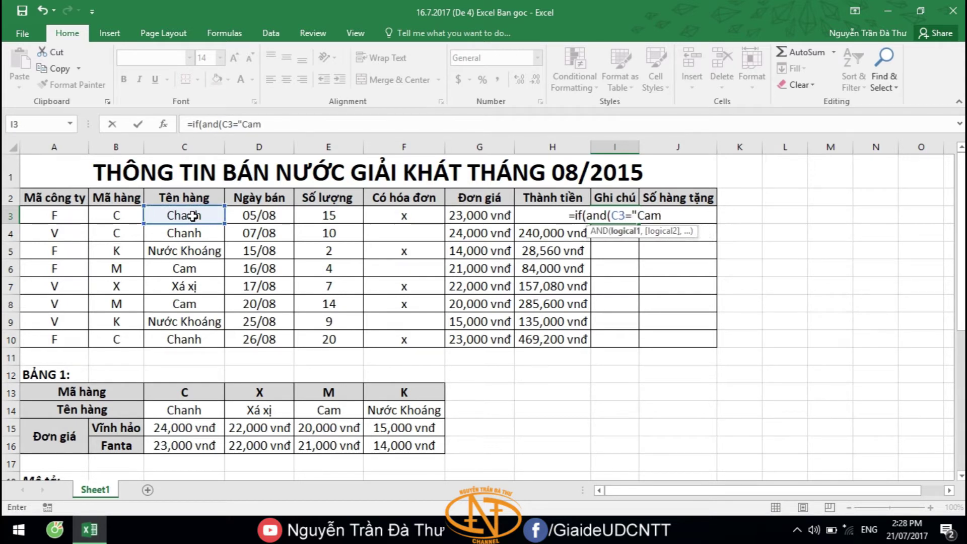
{"action": "type", "text": "\","}
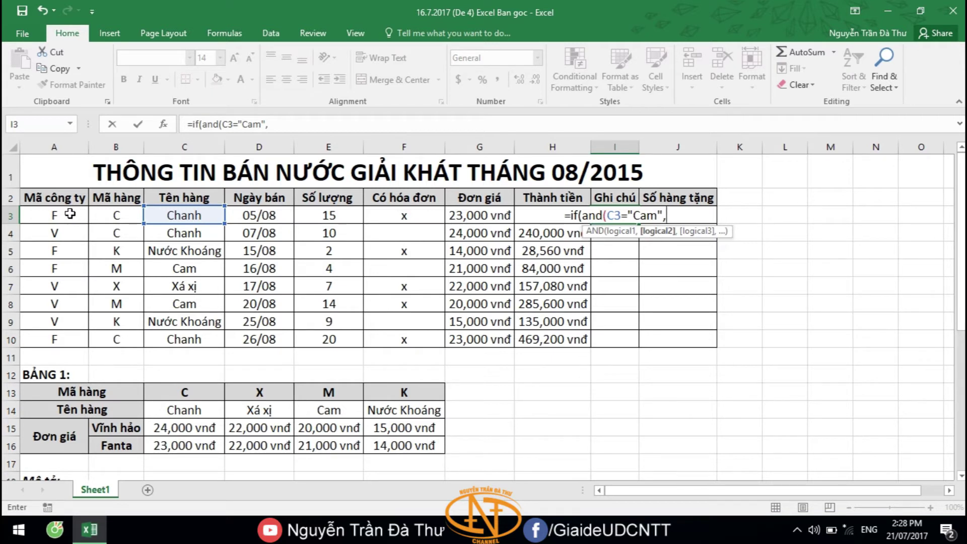
{"action": "left_click", "coordinate": [70, 214]}
{"action": "type", "text": "=\"F\""}
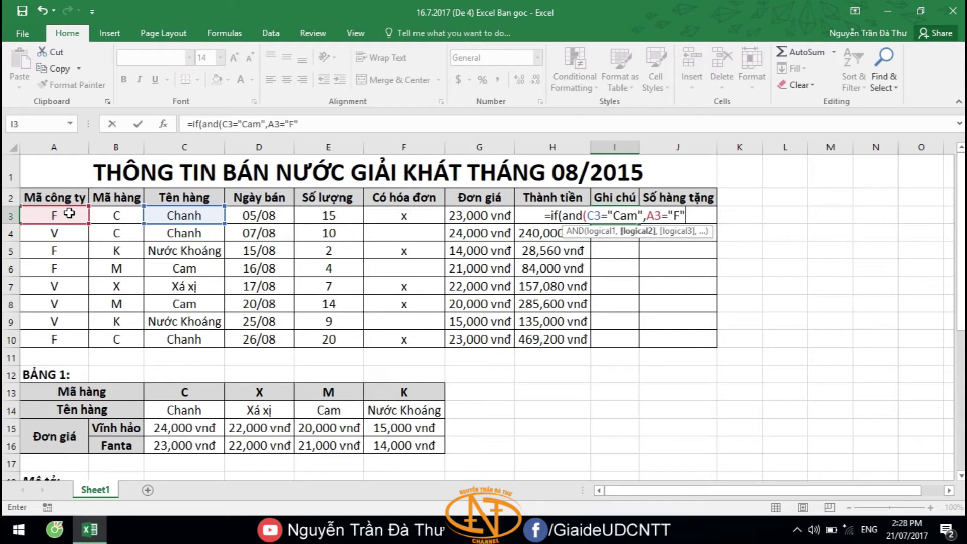
{"action": "type", "text": ","}
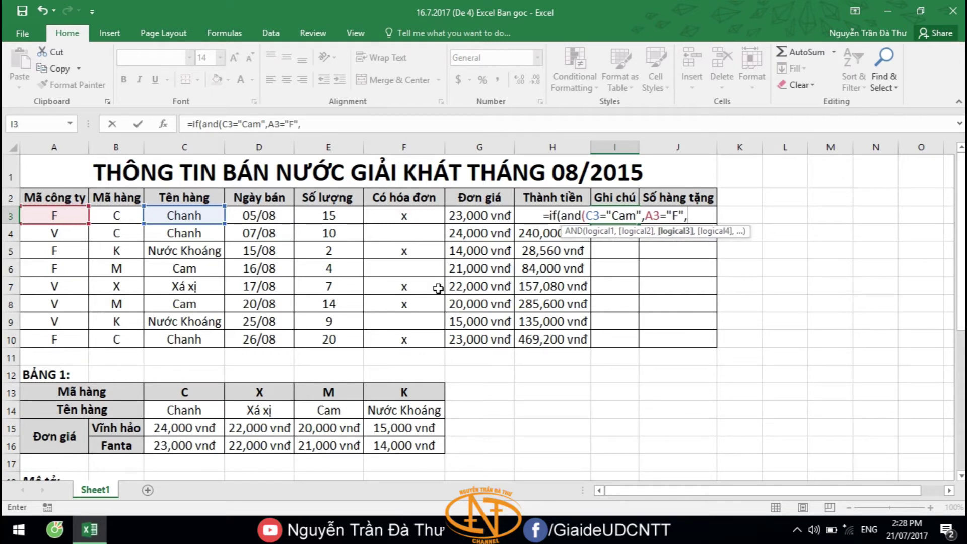
{"action": "left_click", "coordinate": [325, 214]}
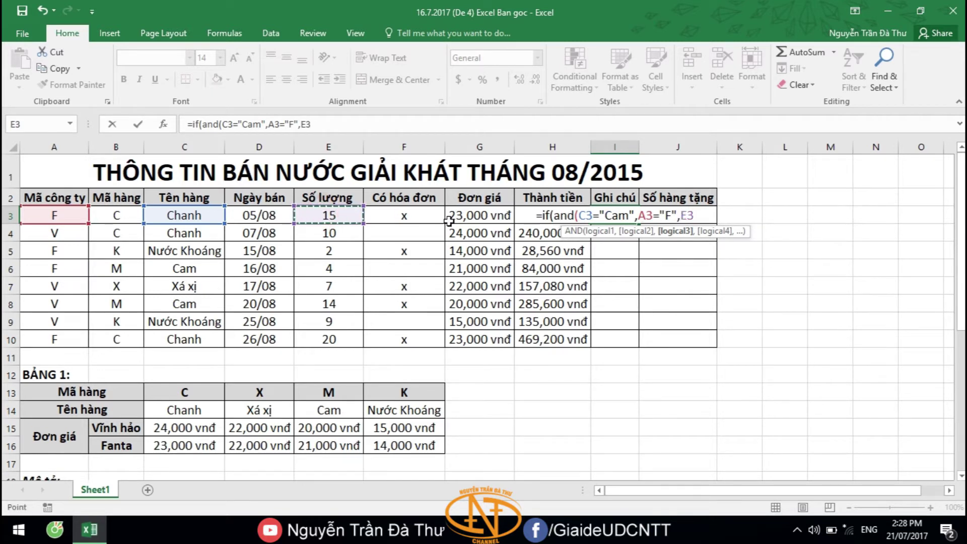
{"action": "type", "text": ">=1"}
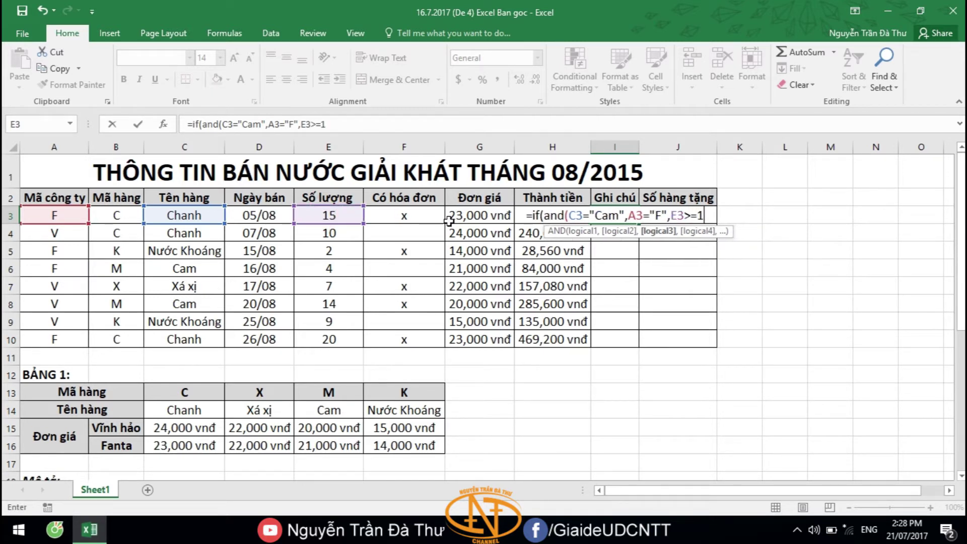
{"action": "type", "text": "0),"}
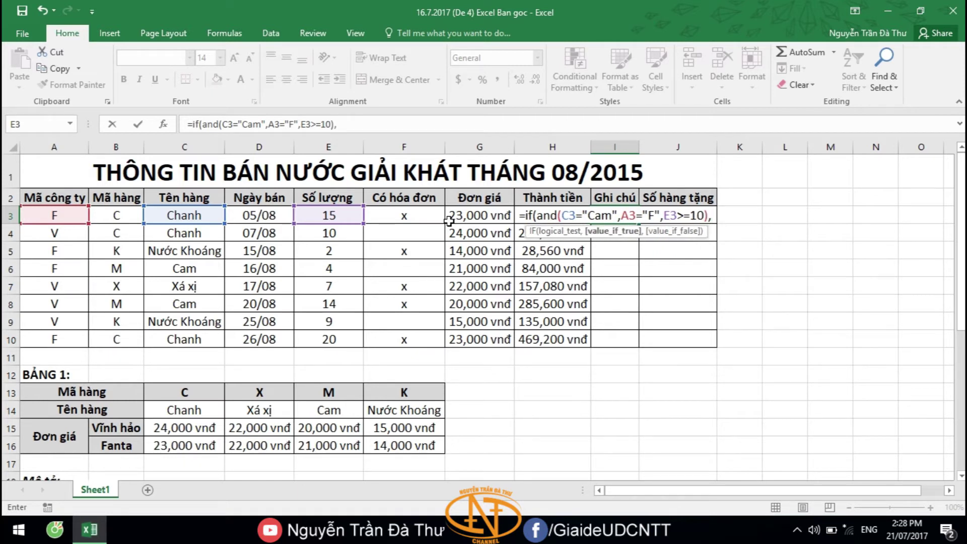
{"action": "type", "text": "\"Tặng nước dâu\",\"\""}
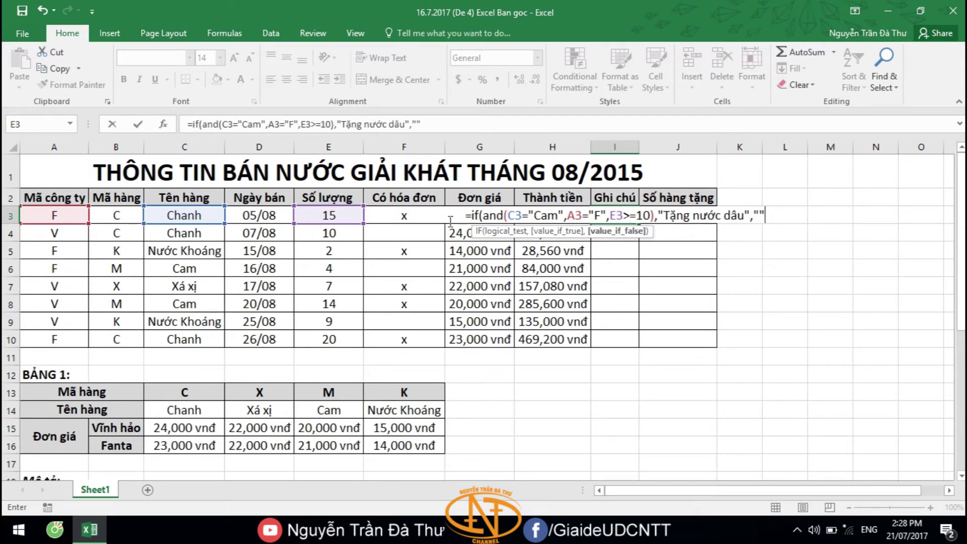
{"action": "type", "text": ")"}
{"action": "key", "text": "Return"}
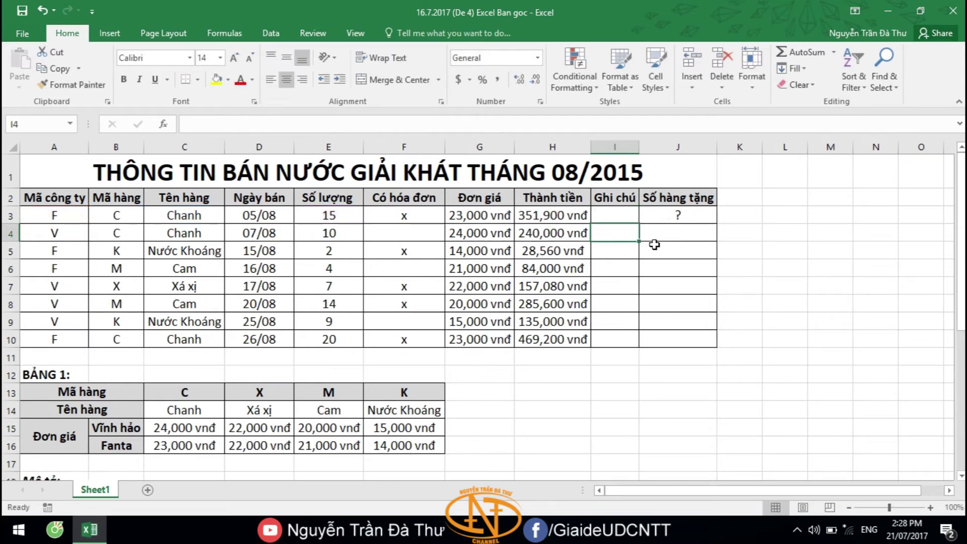
{"action": "left_click", "coordinate": [625, 215]}
{"action": "double_click", "coordinate": [640, 225]}
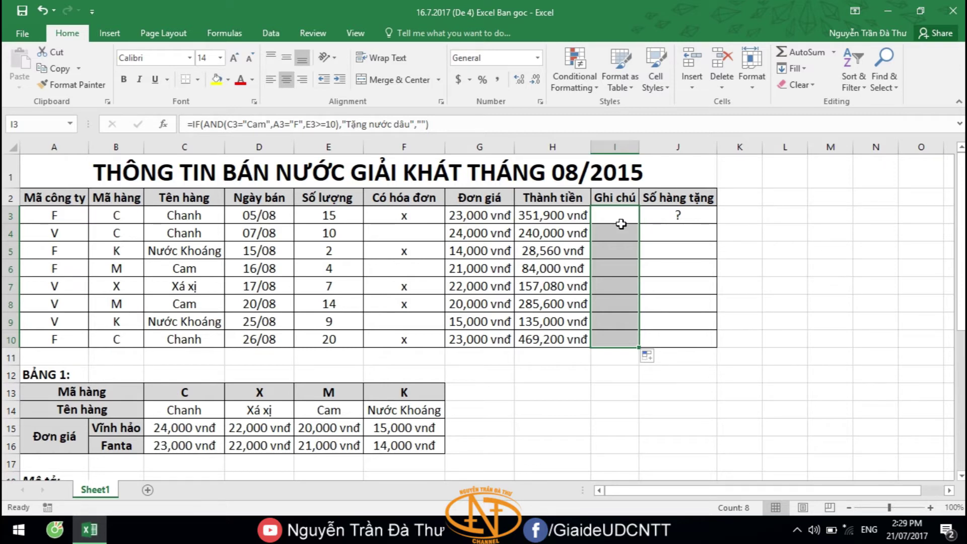
{"action": "scroll", "coordinate": [621, 224], "scroll_direction": "down", "scroll_amount": 8}
{"action": "scroll", "coordinate": [130, 354], "scroll_direction": "up", "scroll_amount": 3}
{"action": "left_click", "coordinate": [116, 323]}
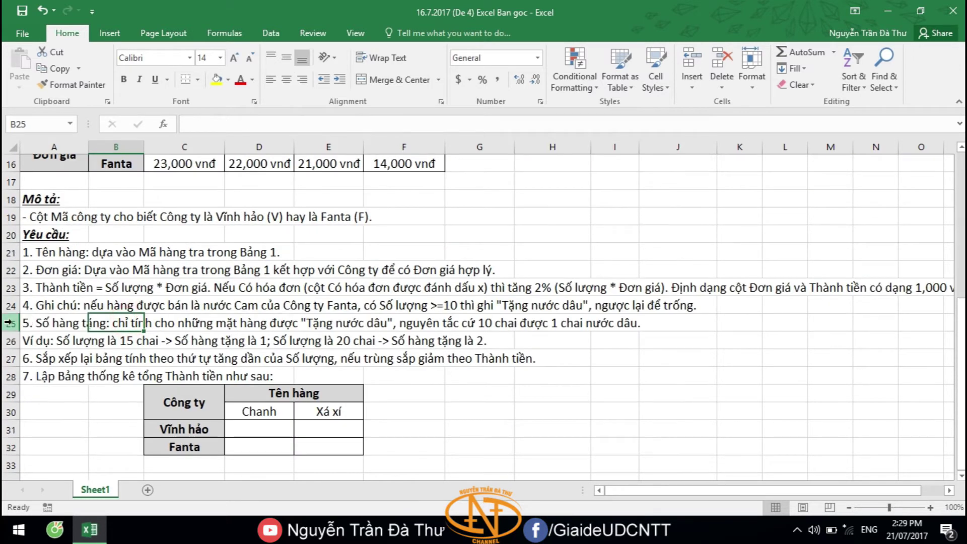
{"action": "left_click", "coordinate": [8, 323]}
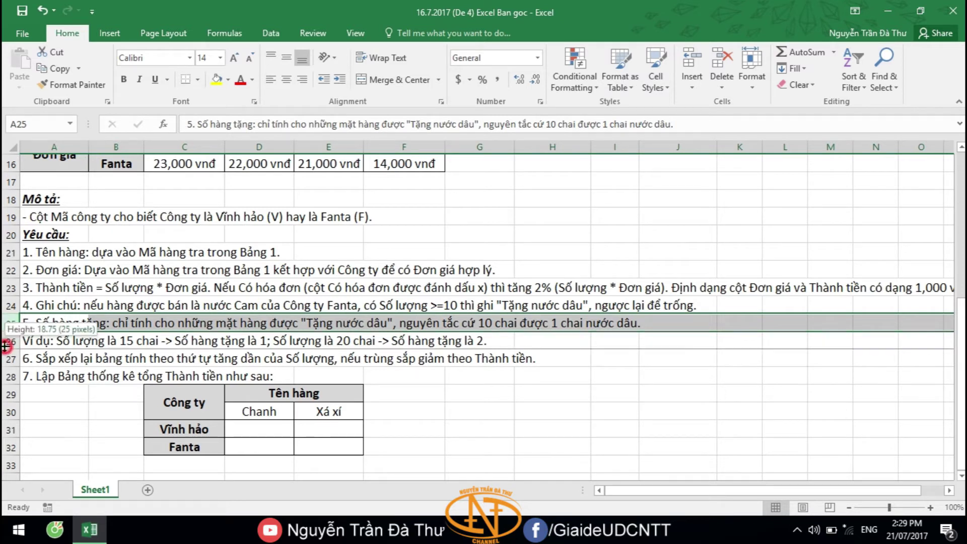
{"action": "left_click", "coordinate": [6, 341]}
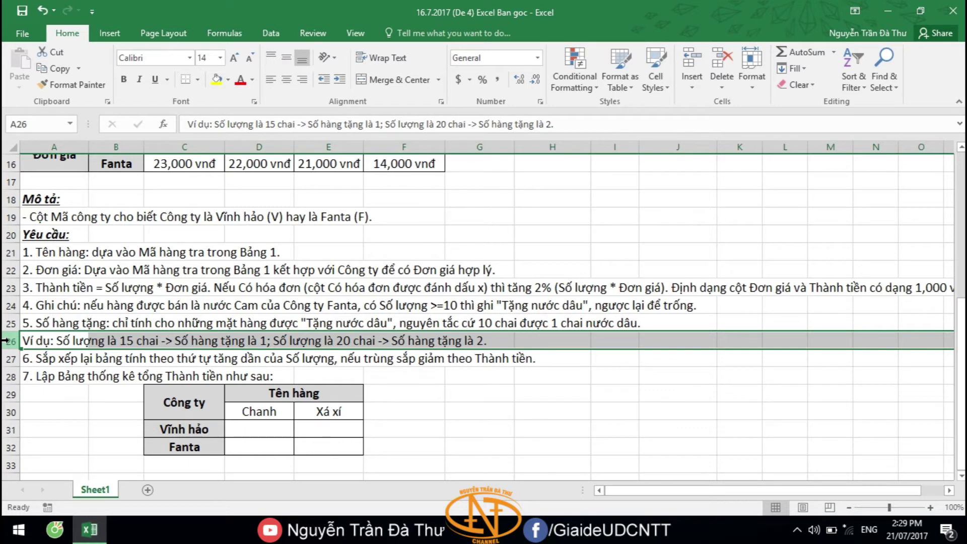
{"action": "left_click", "coordinate": [358, 325]}
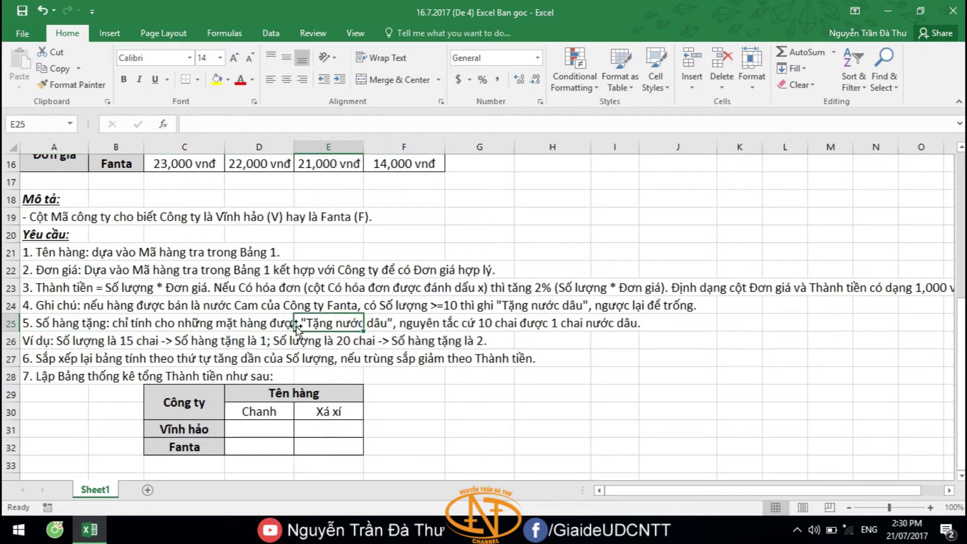
{"action": "left_click_drag", "start_coordinate": [255, 324], "coordinate": [385, 325]}
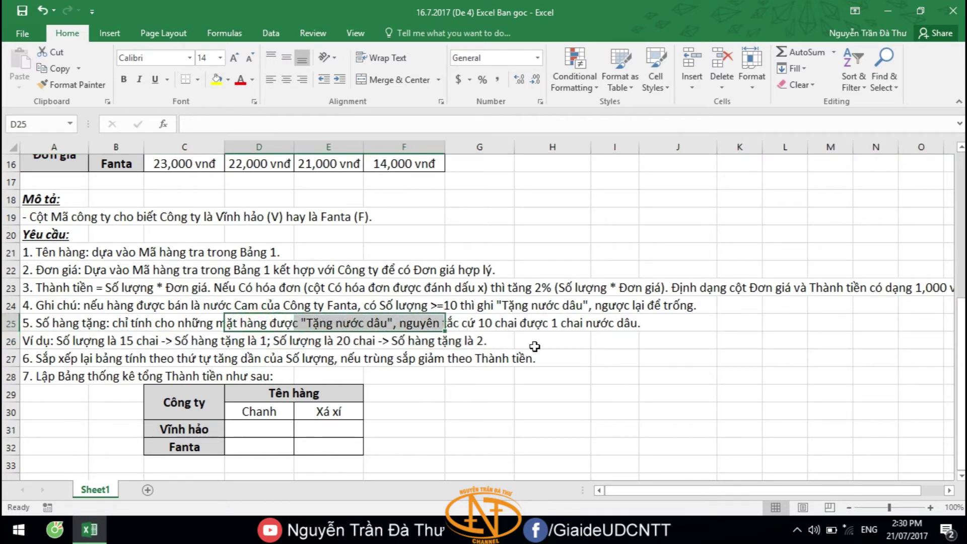
{"action": "scroll", "coordinate": [494, 342], "scroll_direction": "up", "scroll_amount": 5}
{"action": "left_click", "coordinate": [625, 214]}
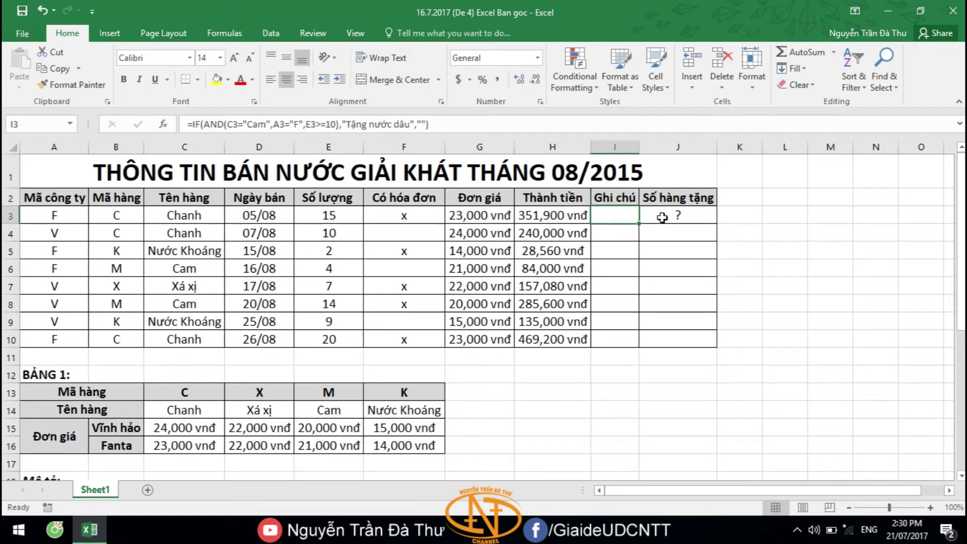
{"action": "left_click_drag", "start_coordinate": [639, 224], "coordinate": [613, 338]}
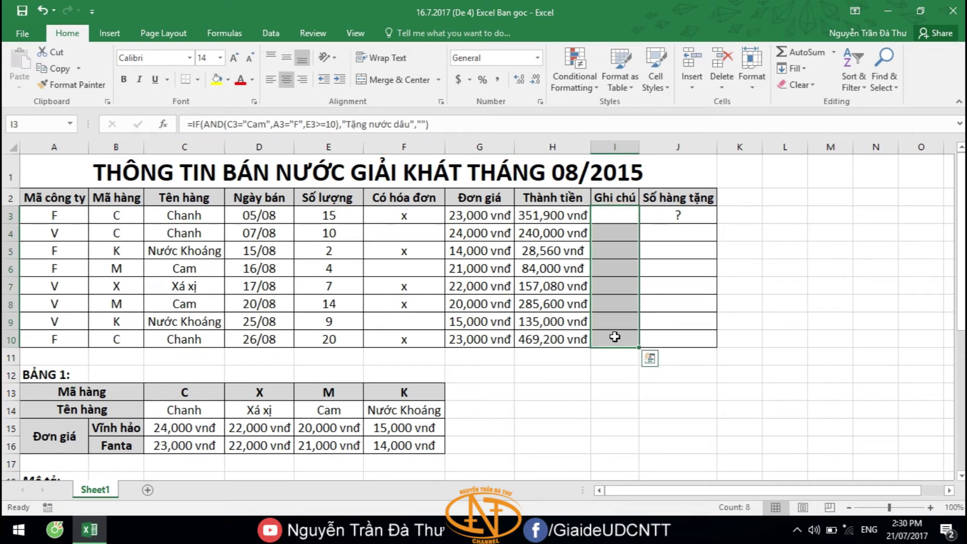
{"action": "left_click", "coordinate": [667, 218]}
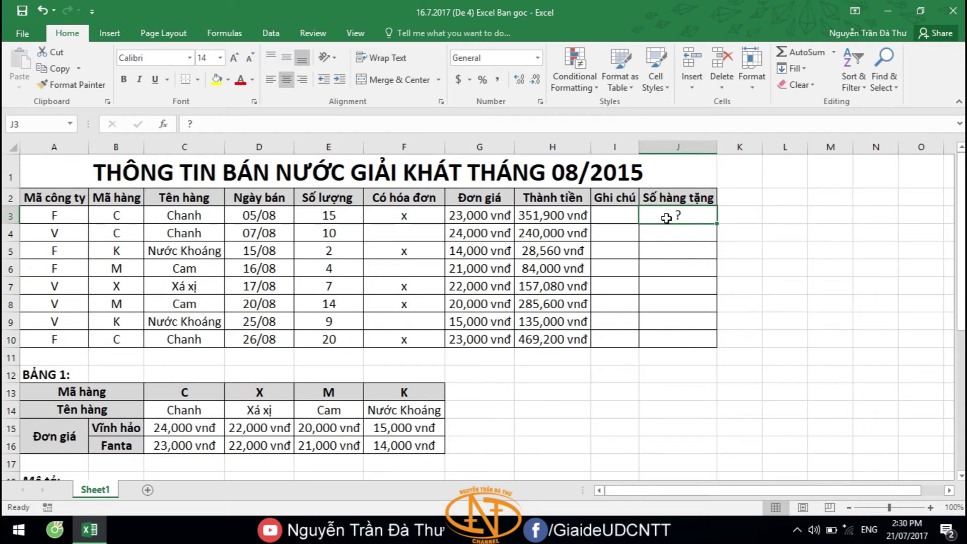
Step: Begin J3's formula with =IF(I3="Tặng nước dâu", as the gift condition
{"action": "type", "text": "=if("}
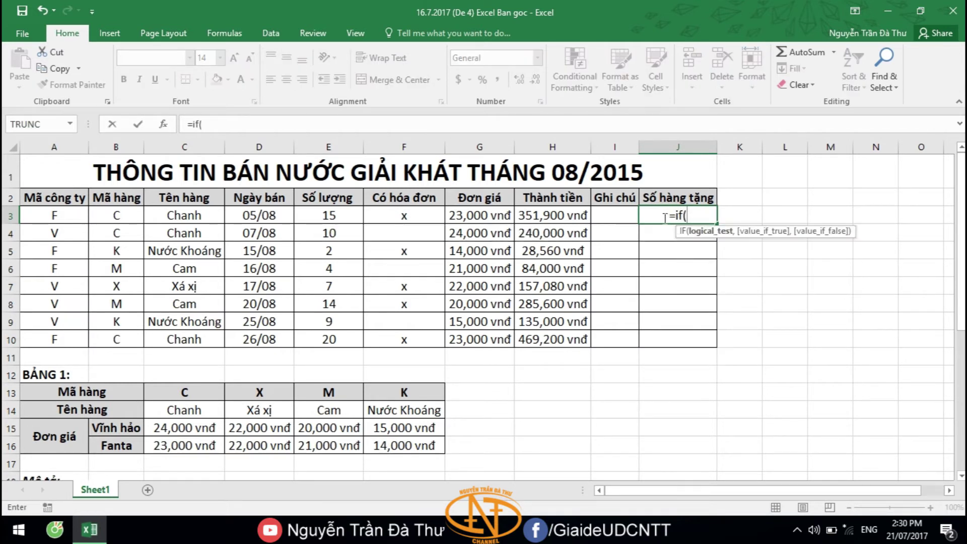
{"action": "left_click", "coordinate": [615, 216]}
{"action": "type", "text": "=\"Tặng"}
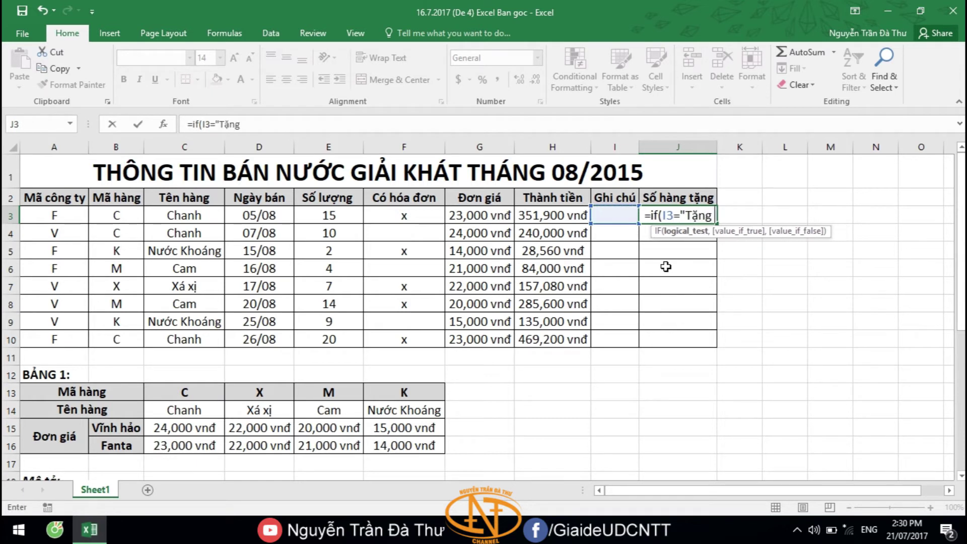
{"action": "type", "text": " nước dâu"}
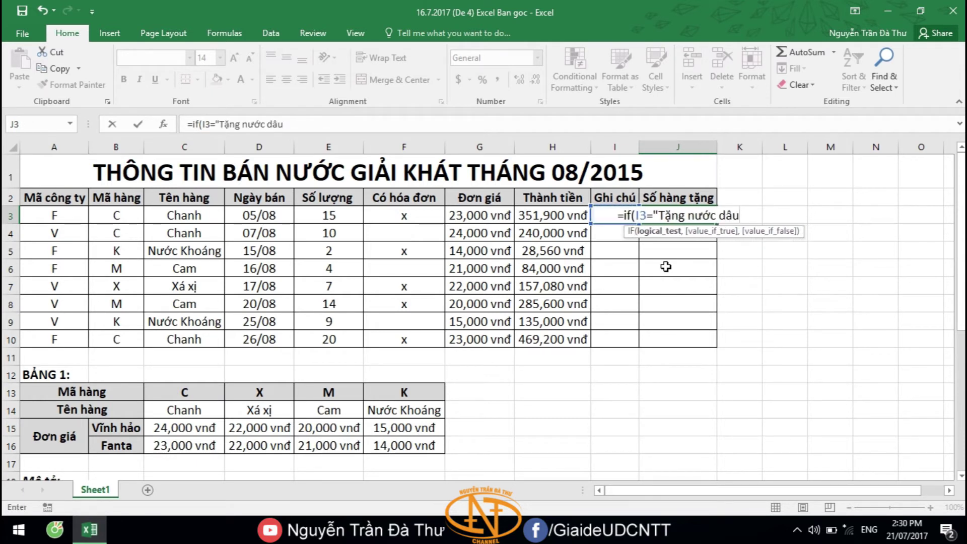
{"action": "type", "text": "\","}
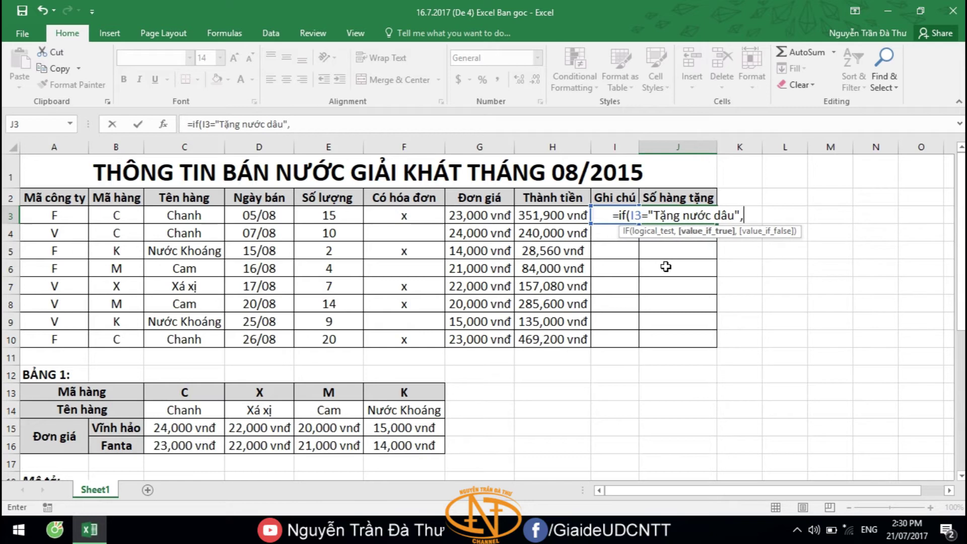
{"action": "scroll", "coordinate": [388, 341], "scroll_direction": "down", "scroll_amount": 4}
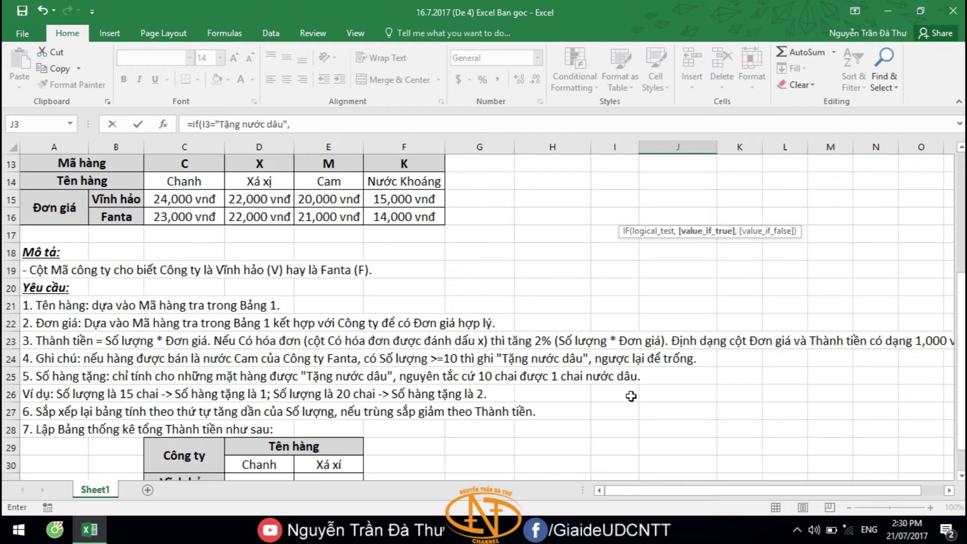
{"action": "scroll", "coordinate": [635, 395], "scroll_direction": "up", "scroll_amount": 4}
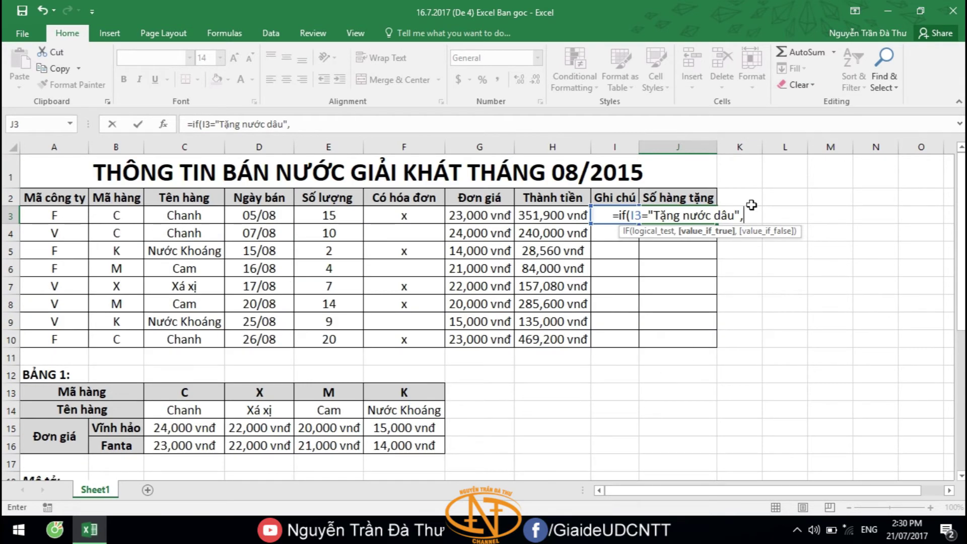
Step: Complete it with QUOTIENT(E3,10) as the gift count and a blank otherwise
{"action": "type", "text": "qu"}
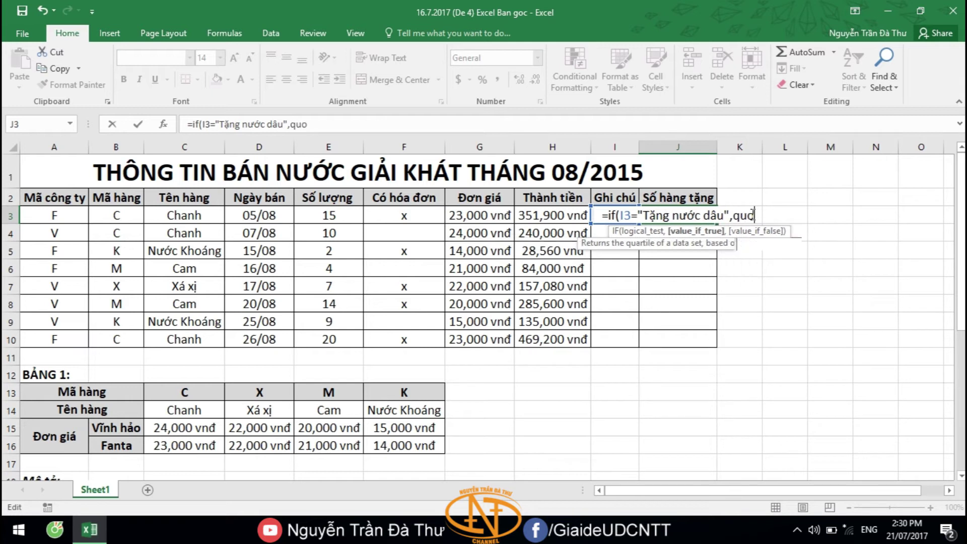
{"action": "type", "text": "o"}
{"action": "key", "text": "Tab"}
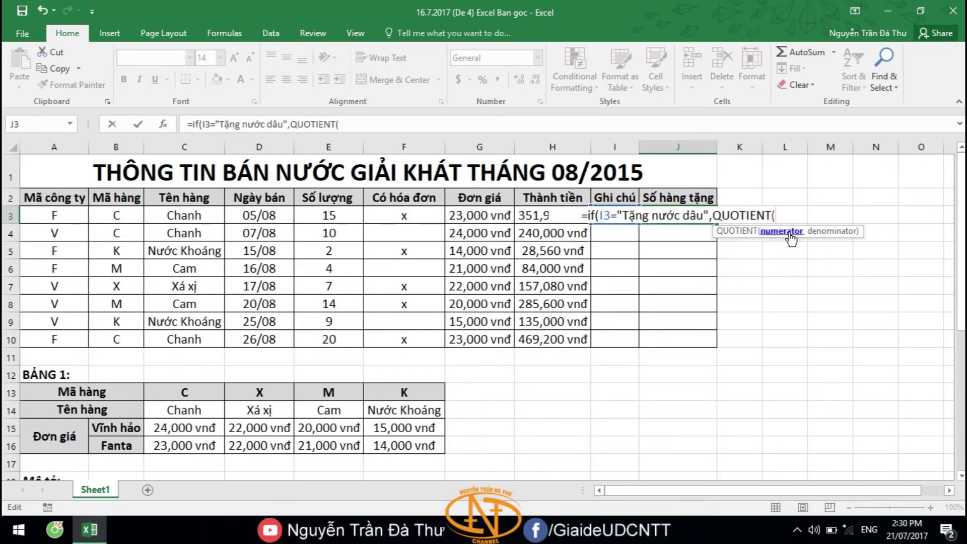
{"action": "left_click", "coordinate": [322, 215]}
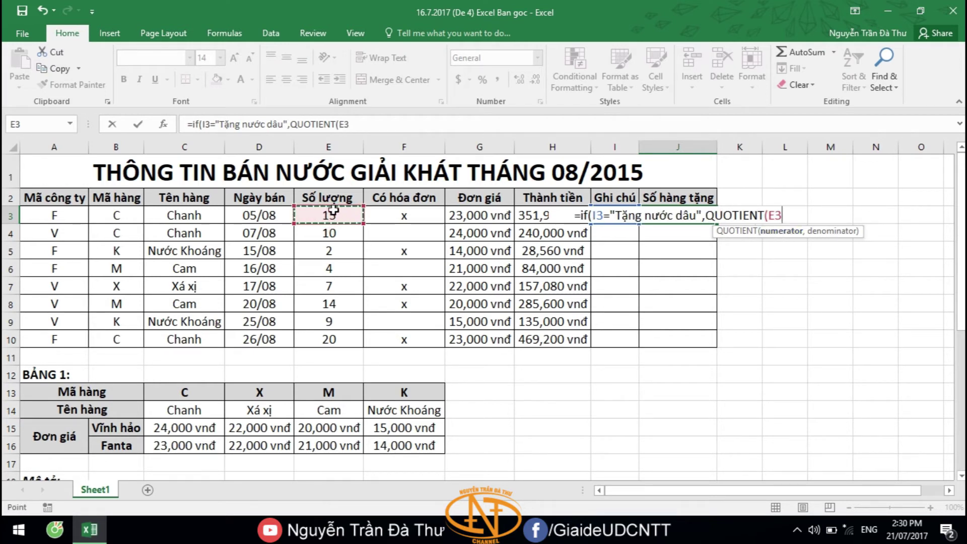
{"action": "type", "text": ","}
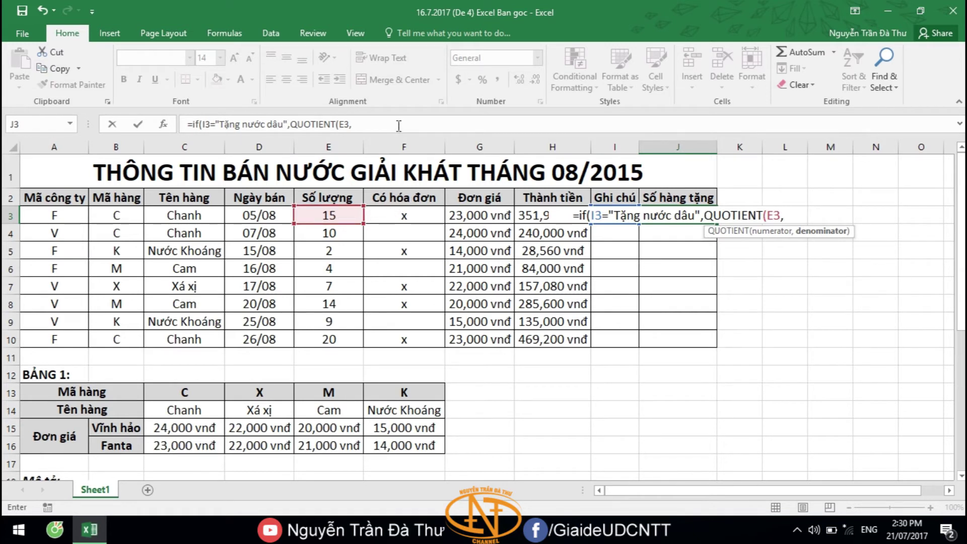
{"action": "left_click", "coordinate": [399, 124]}
{"action": "type", "text": "10"}
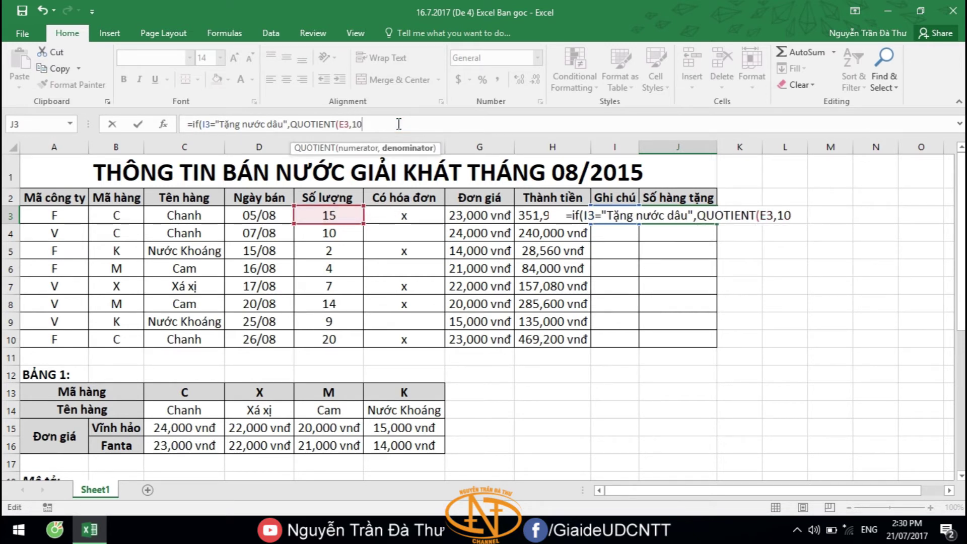
{"action": "type", "text": ")"}
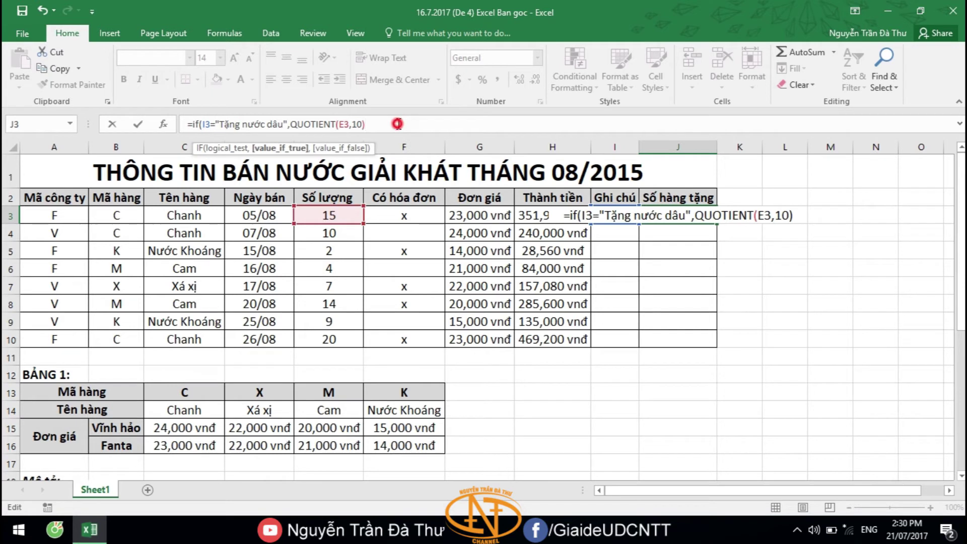
{"action": "left_click", "coordinate": [391, 123]}
{"action": "type", "text": ","}
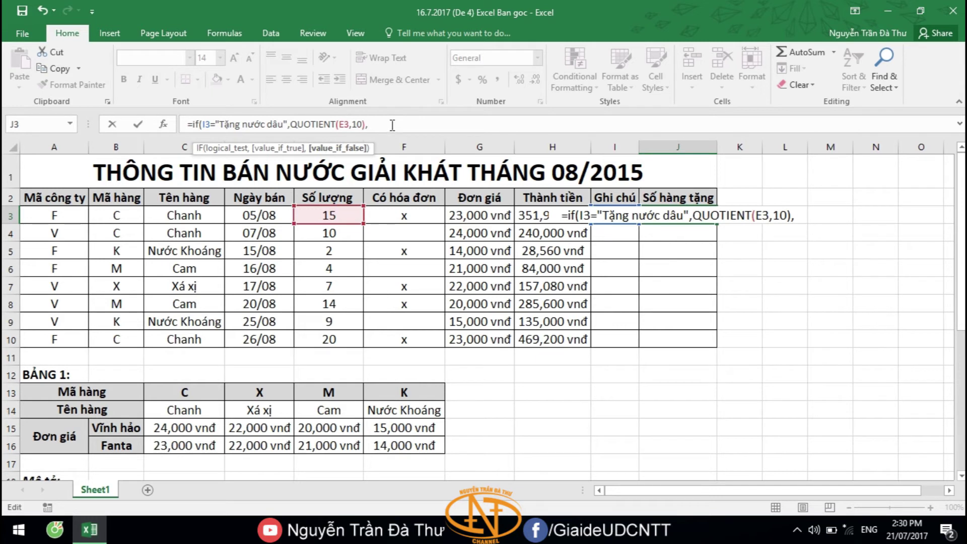
{"action": "type", "text": "\"\""}
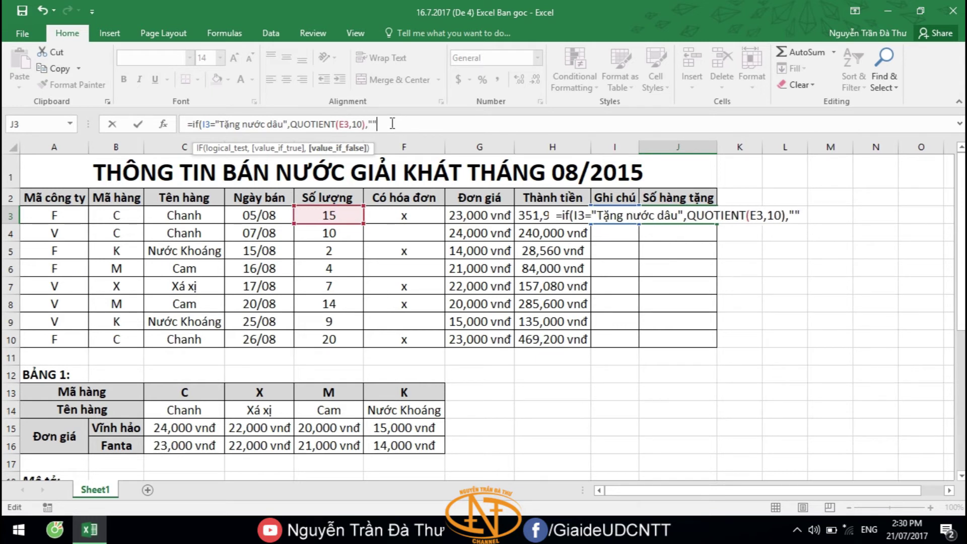
{"action": "type", "text": ")"}
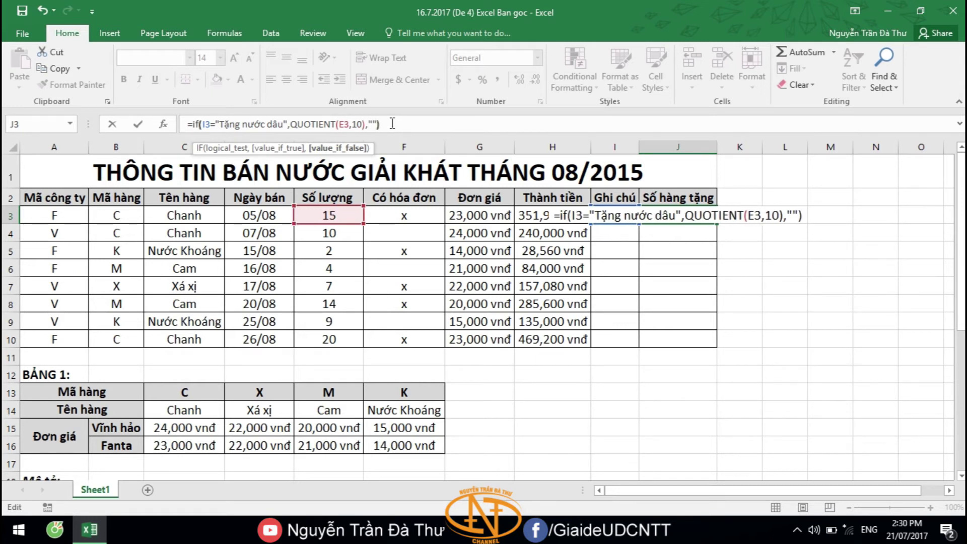
{"action": "key", "text": "Return"}
{"action": "left_click", "coordinate": [696, 217]}
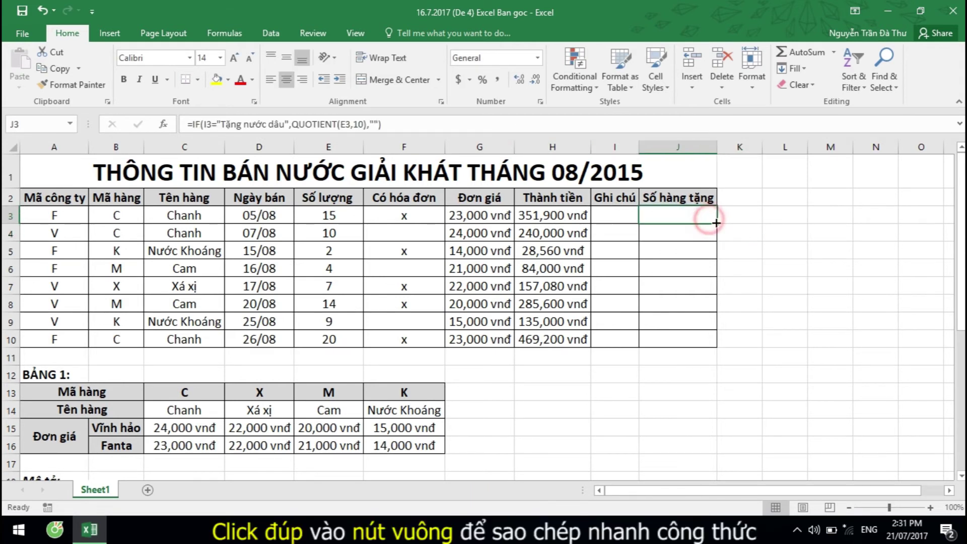
Step: Copy the gift formula down to J10 and test row 6 with quantity 15
{"action": "double_click", "coordinate": [717, 223]}
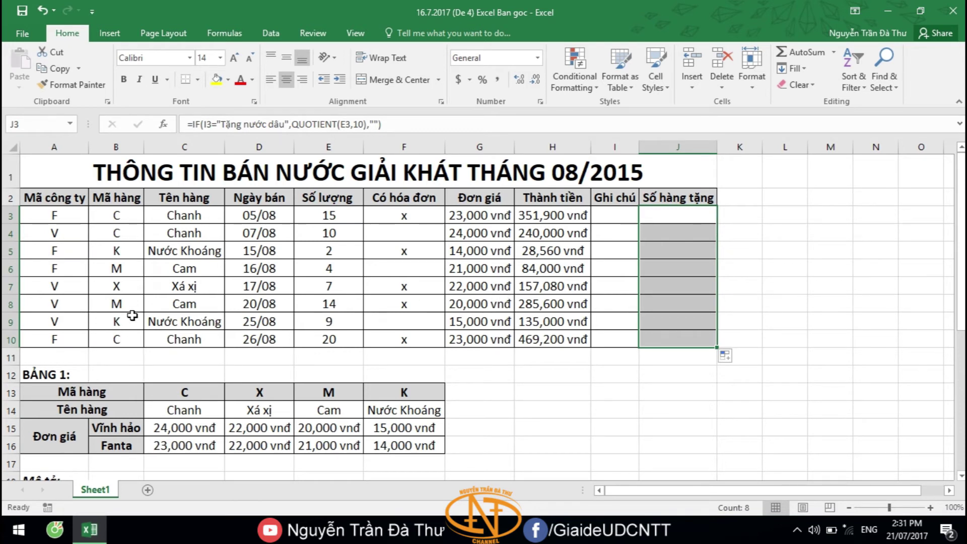
{"action": "left_click", "coordinate": [70, 269]}
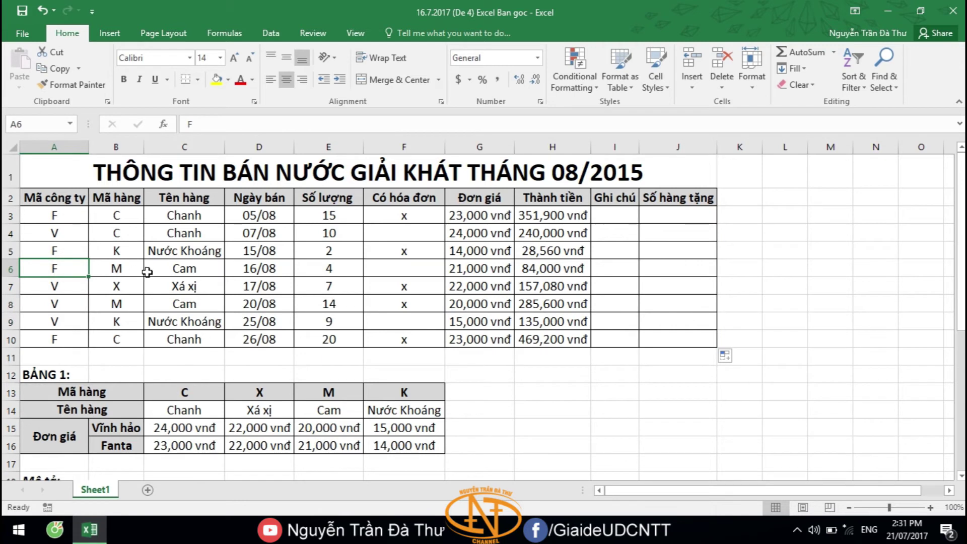
{"action": "left_click", "coordinate": [189, 269]}
{"action": "left_click", "coordinate": [331, 272]}
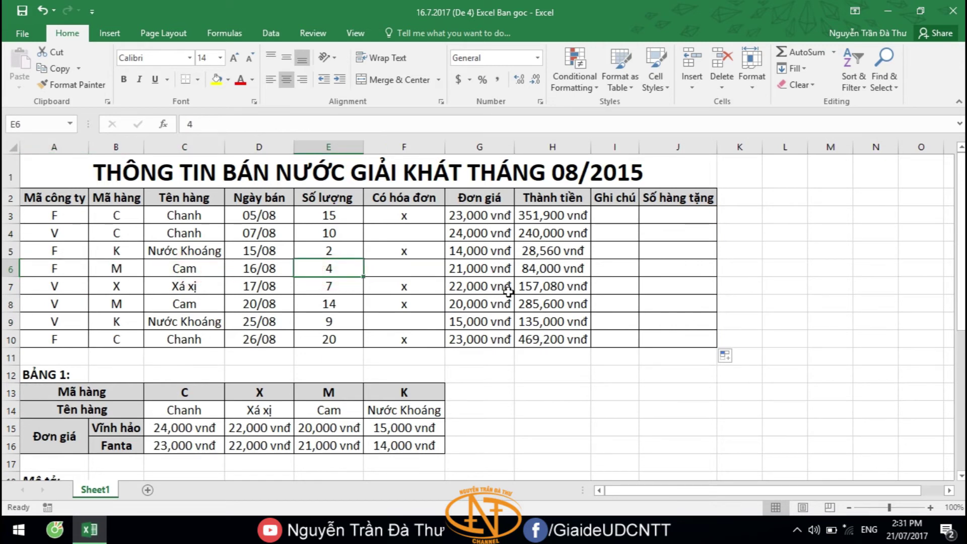
{"action": "type", "text": "15"}
{"action": "key", "text": "Return"}
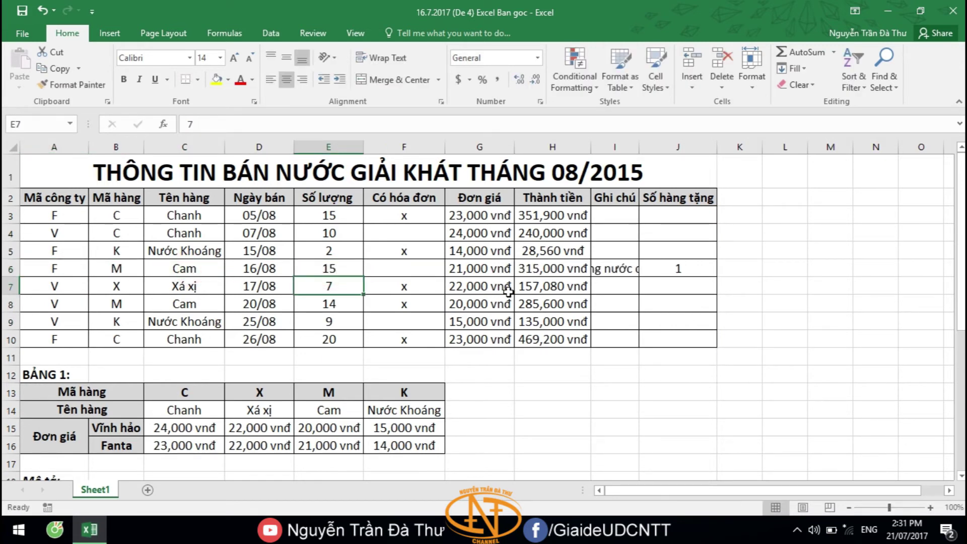
{"action": "left_click", "coordinate": [692, 273]}
Step: Retest row 6 with quantity 20, then restore its quantity to 4
{"action": "left_click", "coordinate": [330, 273]}
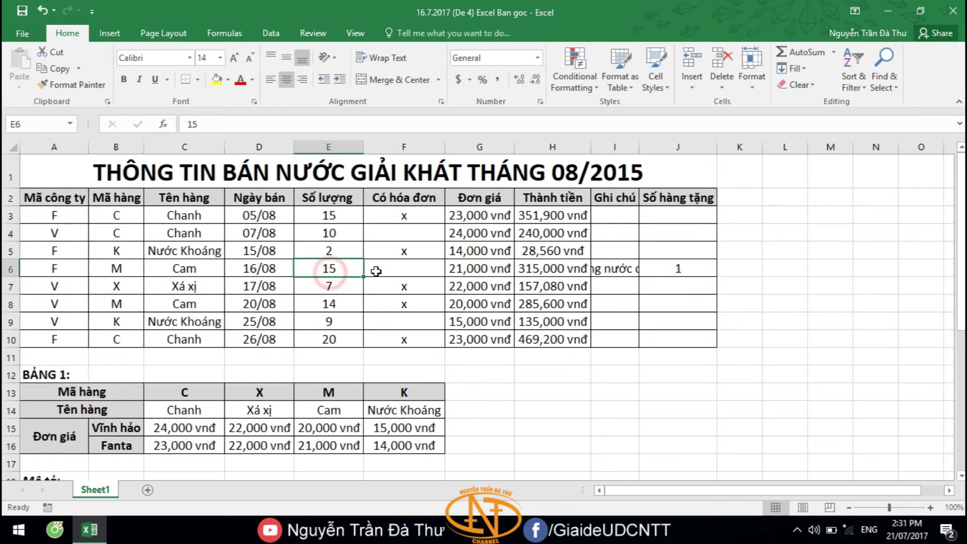
{"action": "type", "text": "20"}
{"action": "key", "text": "Return"}
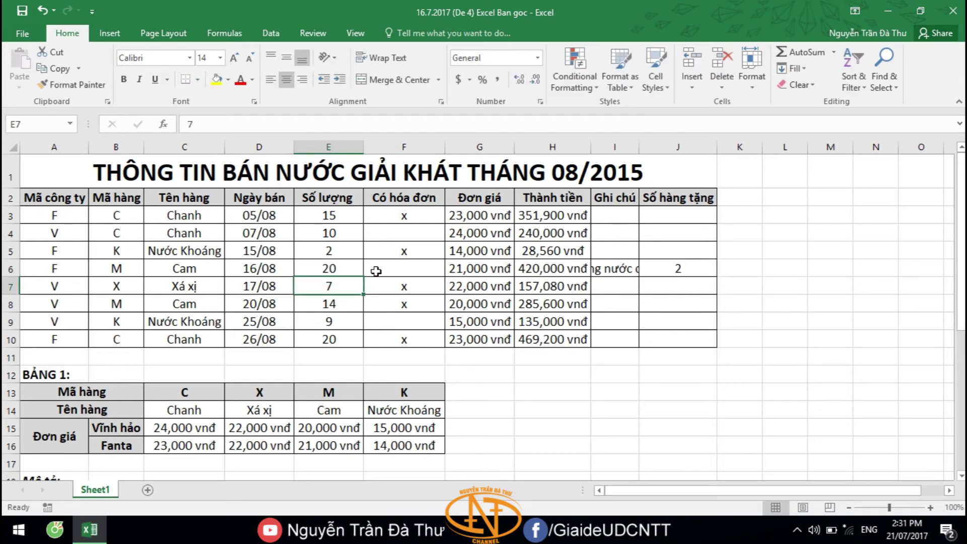
{"action": "left_click", "coordinate": [331, 269]}
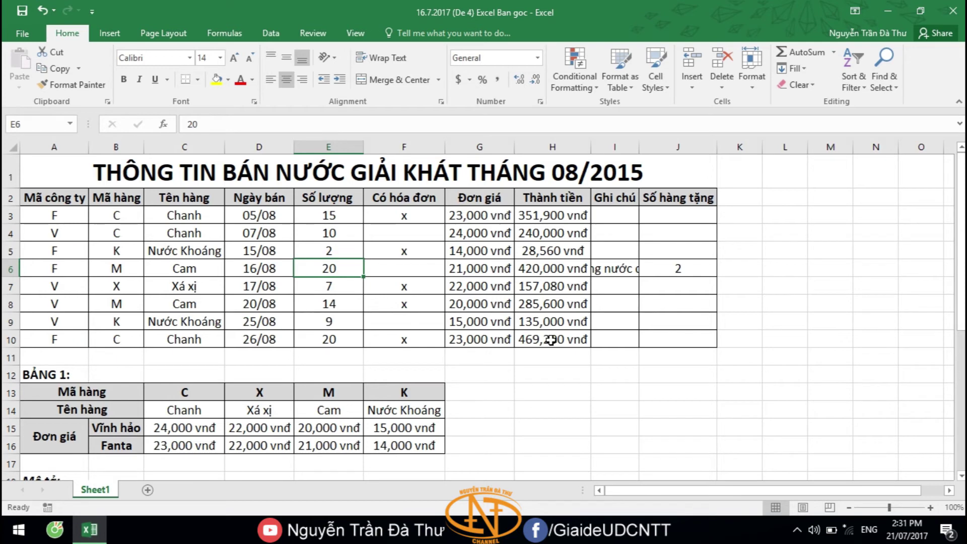
{"action": "type", "text": "4"}
{"action": "key", "text": "Return"}
{"action": "scroll", "coordinate": [552, 340], "scroll_direction": "down", "scroll_amount": 5}
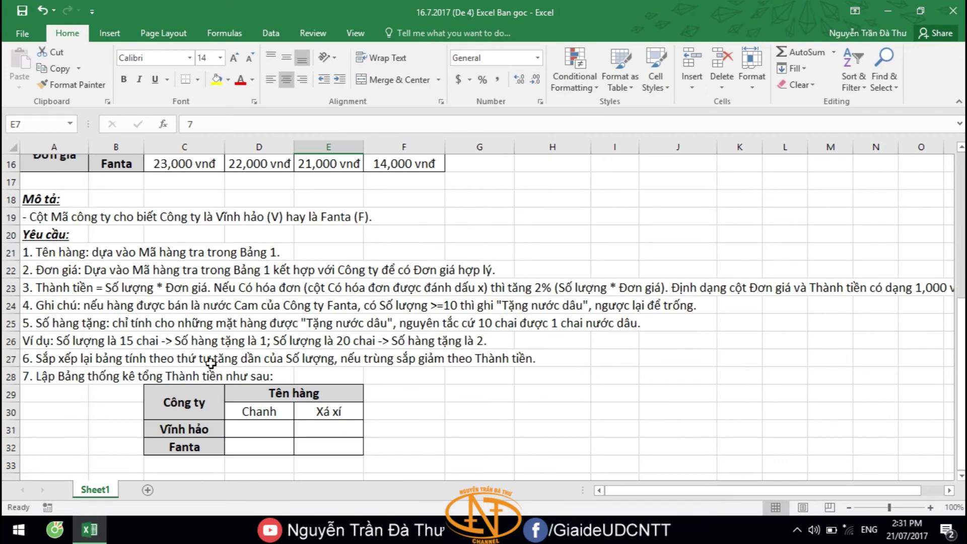
Step: Select A2:J10 and set up a custom sort by Số lượng, smallest to largest
{"action": "left_click", "coordinate": [11, 359]}
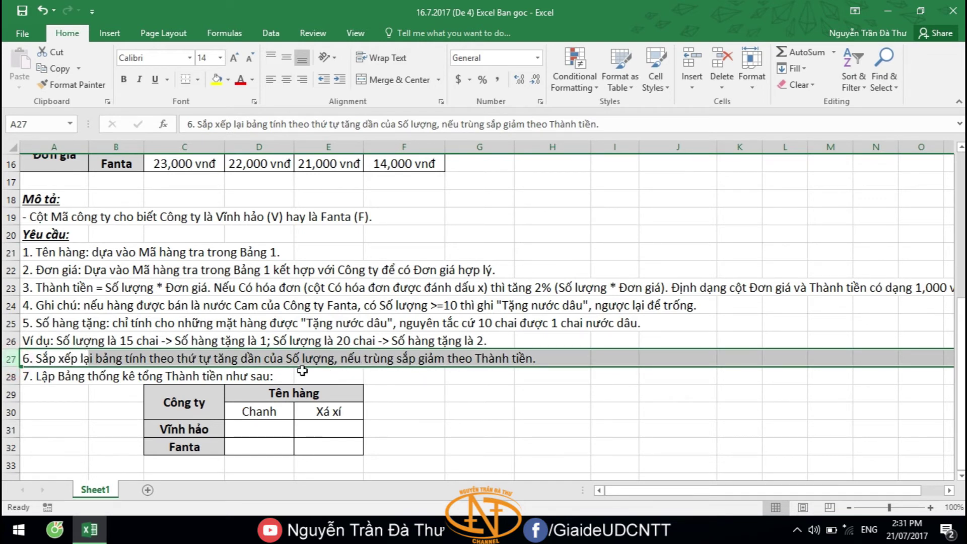
{"action": "scroll", "coordinate": [290, 353], "scroll_direction": "up", "scroll_amount": 4}
{"action": "scroll", "coordinate": [287, 335], "scroll_direction": "up", "scroll_amount": 1}
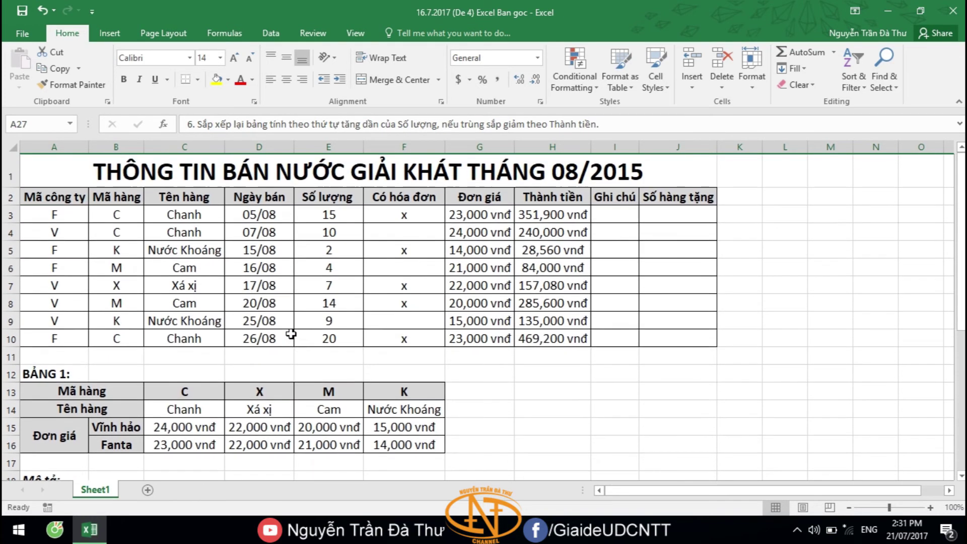
{"action": "left_click_drag", "start_coordinate": [53, 196], "coordinate": [687, 342]}
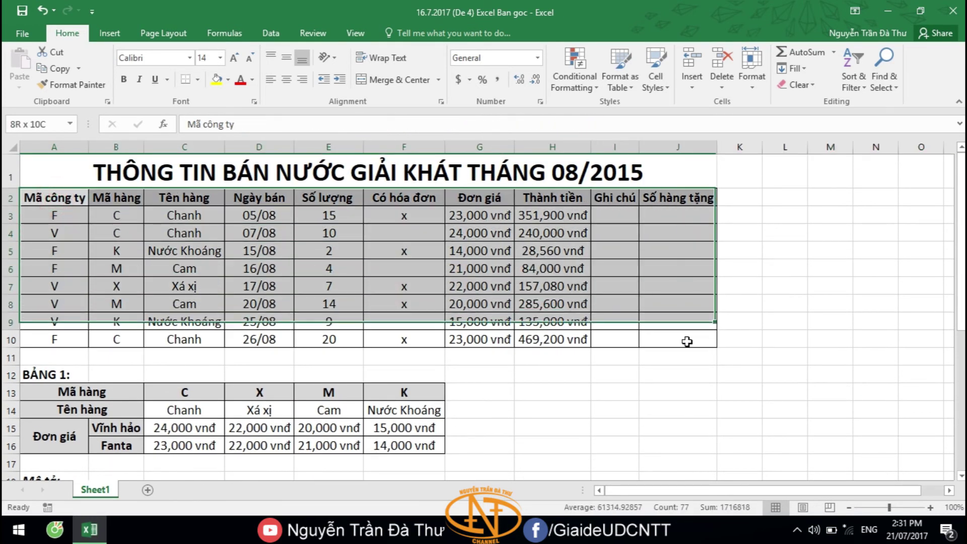
{"action": "left_click", "coordinate": [854, 59]}
{"action": "left_click", "coordinate": [902, 136]}
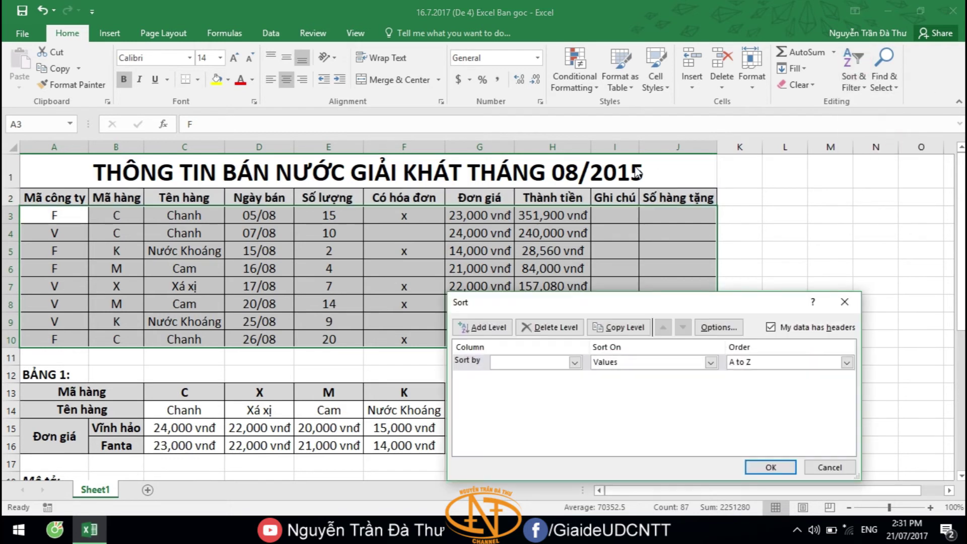
{"action": "left_click", "coordinate": [557, 365]}
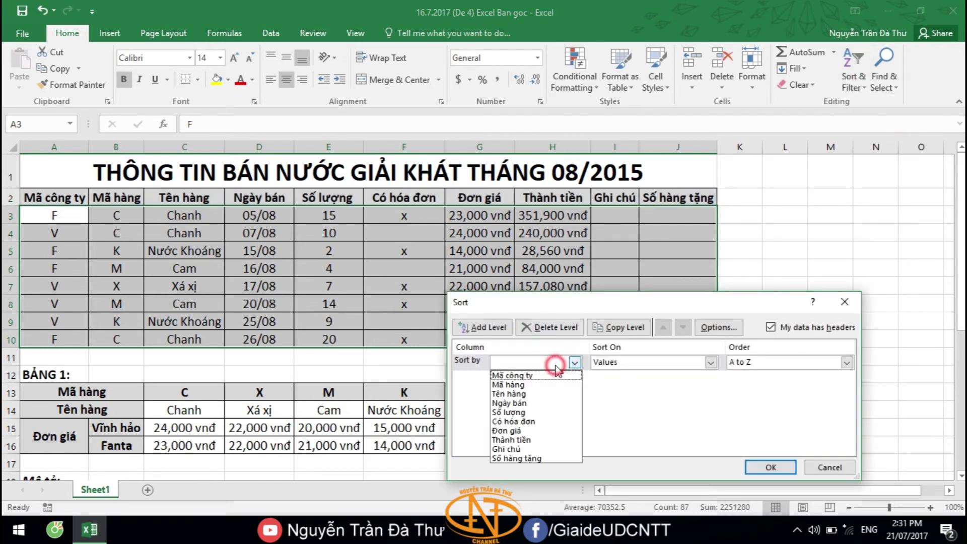
{"action": "left_click", "coordinate": [541, 413]}
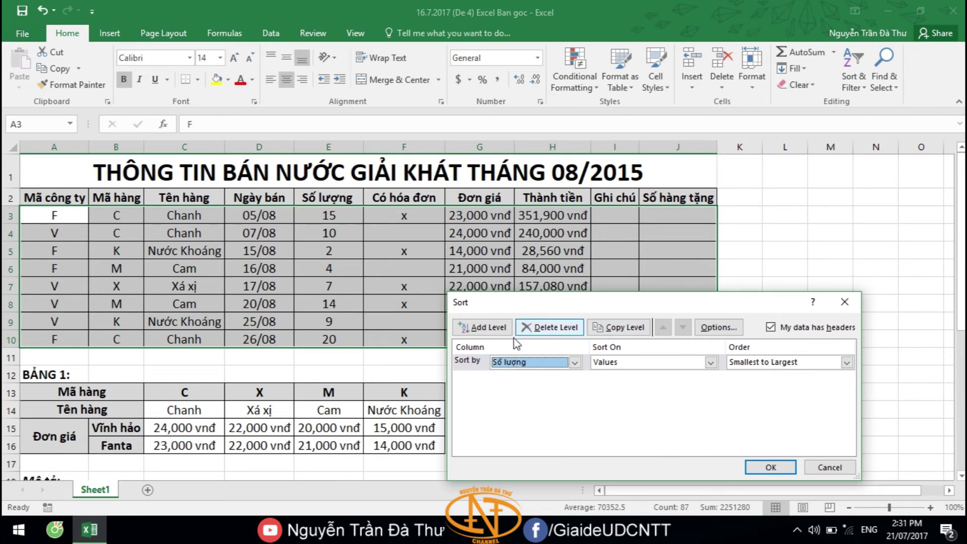
Step: Add a second level ordering Thành tiền largest to smallest and apply the sort
{"action": "left_click", "coordinate": [485, 327]}
{"action": "left_click", "coordinate": [525, 381]}
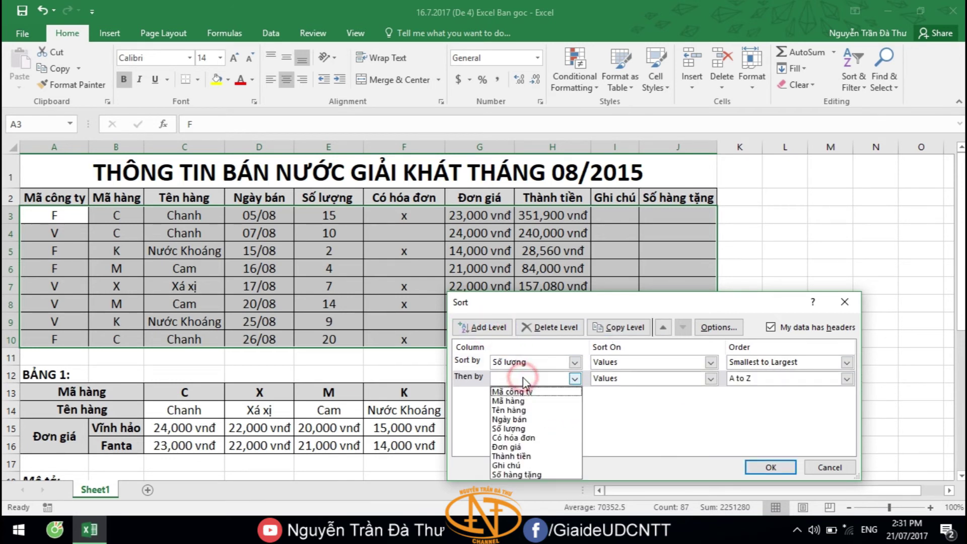
{"action": "left_click", "coordinate": [534, 456]}
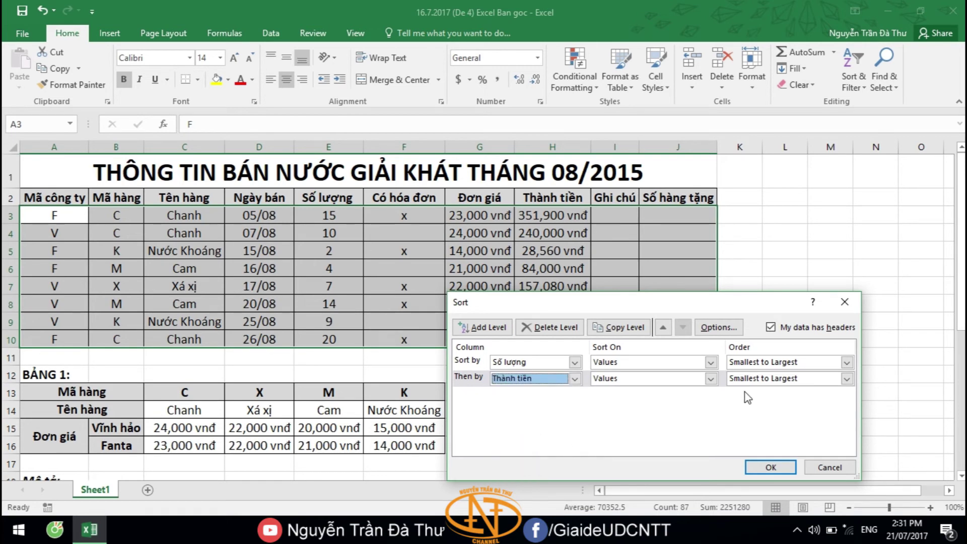
{"action": "left_click", "coordinate": [761, 381]}
{"action": "left_click", "coordinate": [761, 402]}
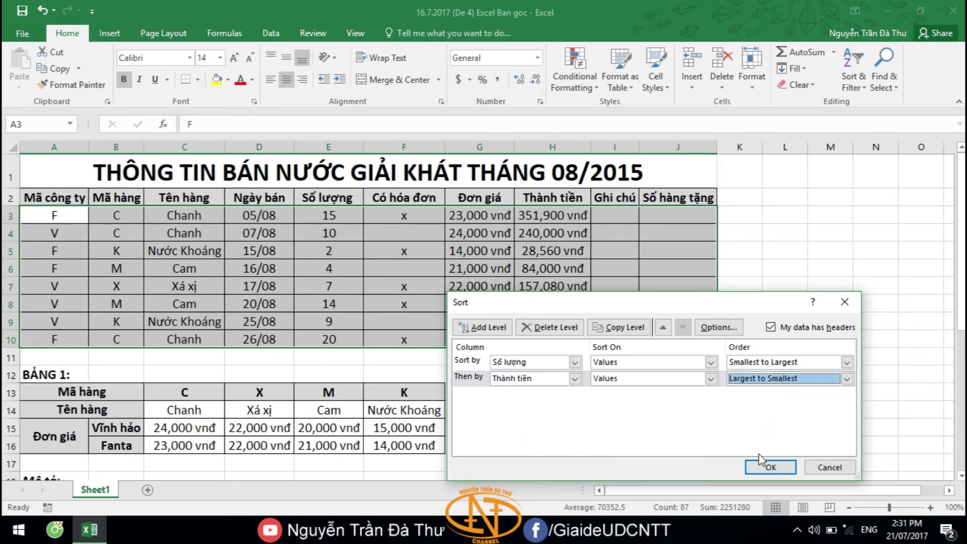
{"action": "left_click", "coordinate": [762, 469]}
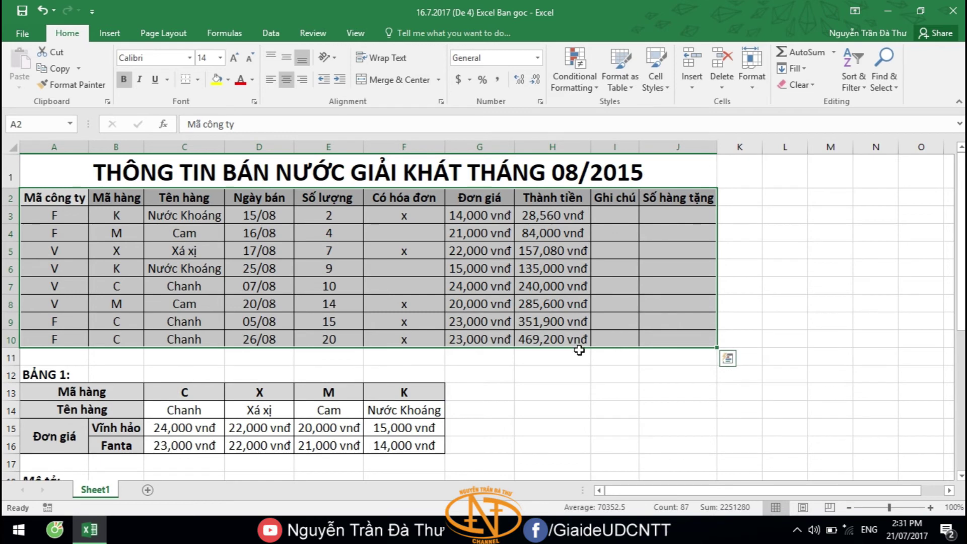
{"action": "left_click", "coordinate": [262, 238]}
{"action": "scroll", "coordinate": [292, 244], "scroll_direction": "down", "scroll_amount": 1}
Step: Start a SUMIFS in D31 with the absolute Thành tiền range $H$3:$H$10 as the sum range
{"action": "scroll", "coordinate": [293, 244], "scroll_direction": "down", "scroll_amount": 3}
{"action": "scroll", "coordinate": [292, 244], "scroll_direction": "down", "scroll_amount": 2}
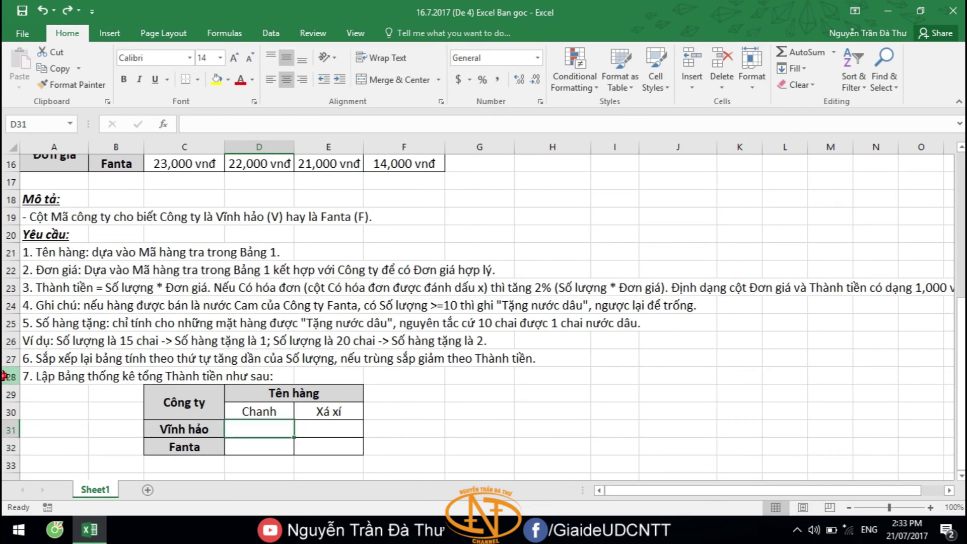
{"action": "left_click", "coordinate": [11, 376]}
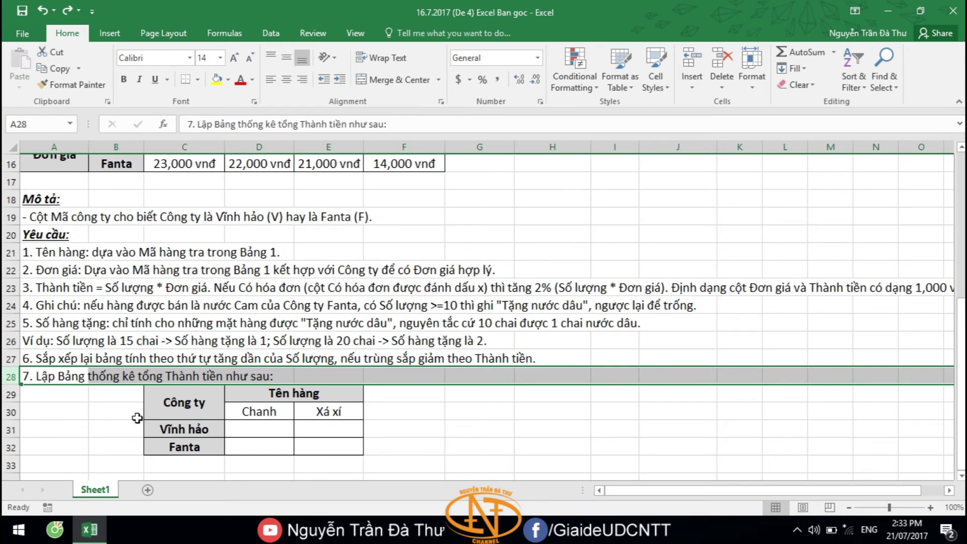
{"action": "left_click", "coordinate": [264, 410]}
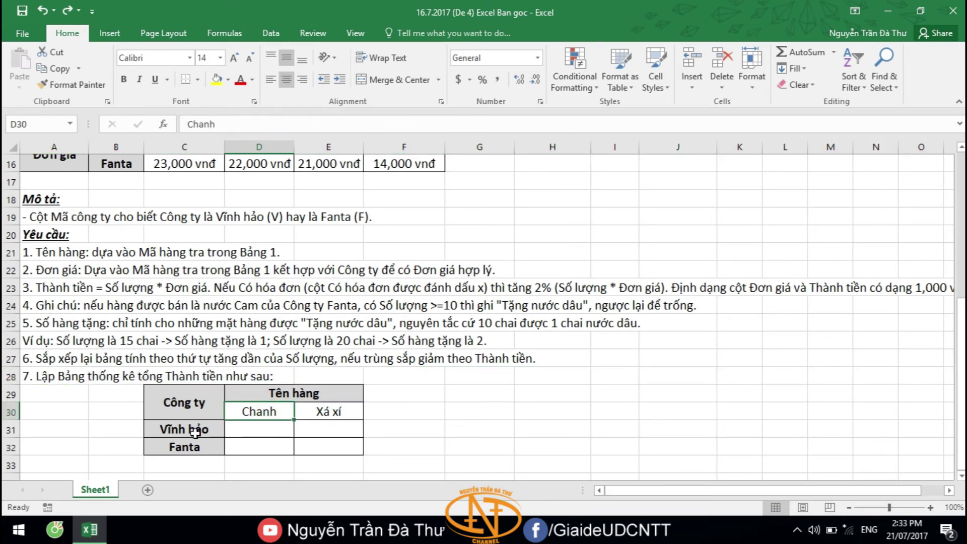
{"action": "left_click", "coordinate": [264, 427]}
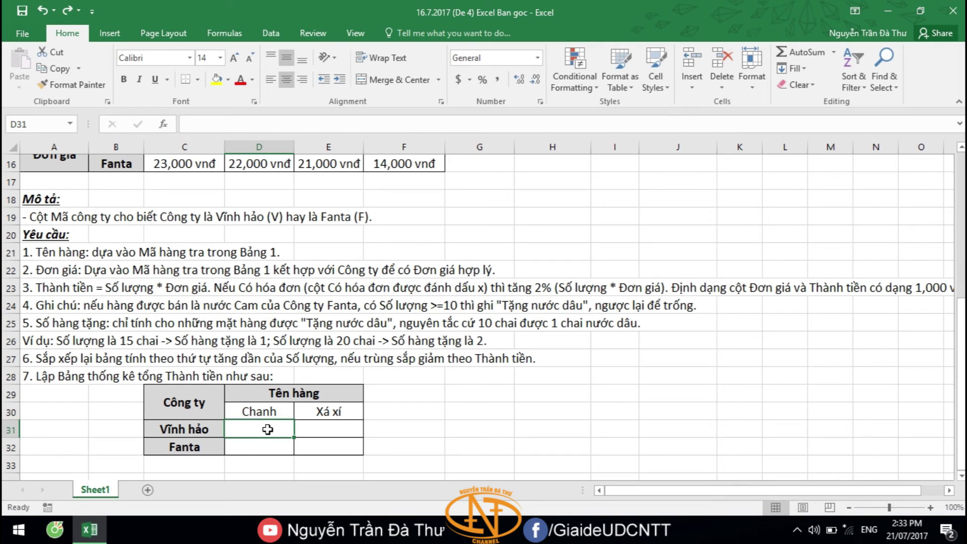
{"action": "type", "text": "="}
{"action": "type", "text": "sumifs"}
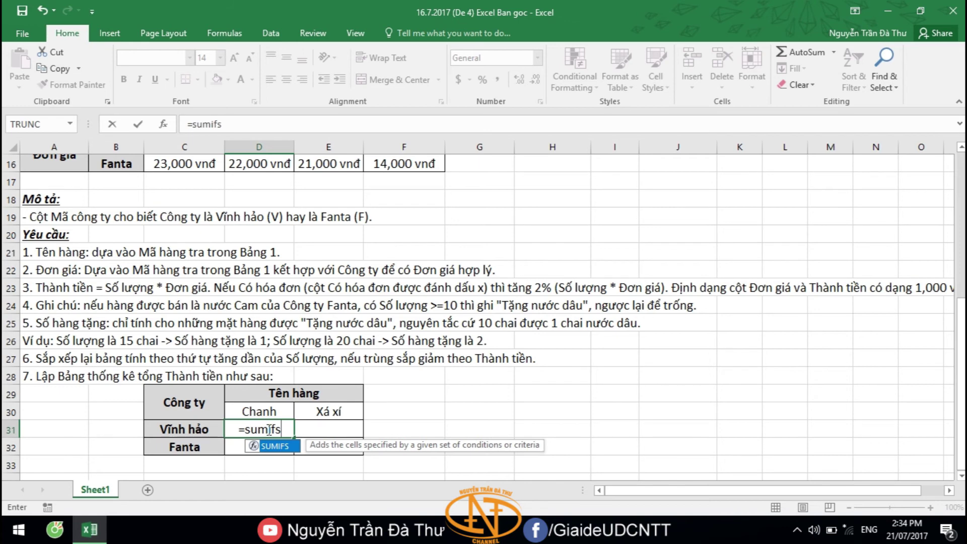
{"action": "type", "text": "("}
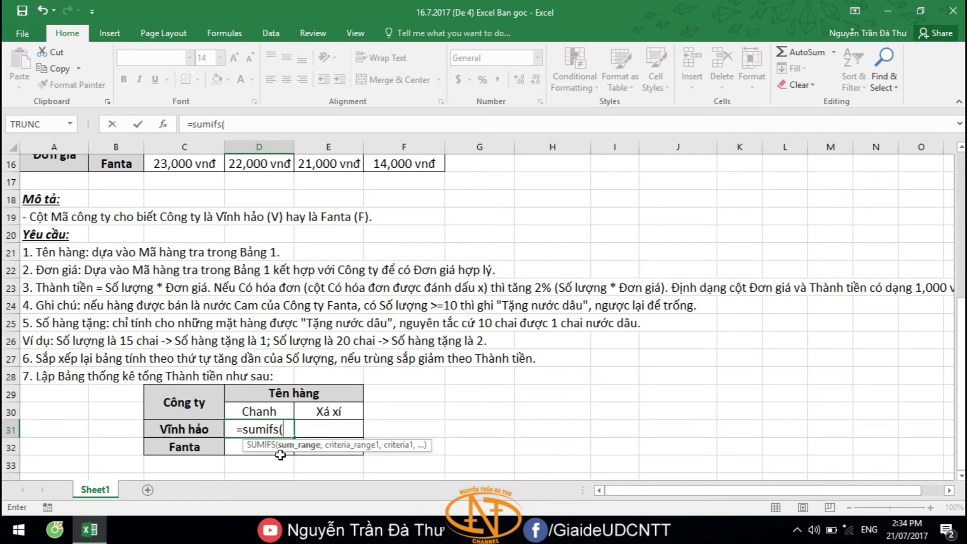
{"action": "scroll", "coordinate": [390, 413], "scroll_direction": "up", "scroll_amount": 5}
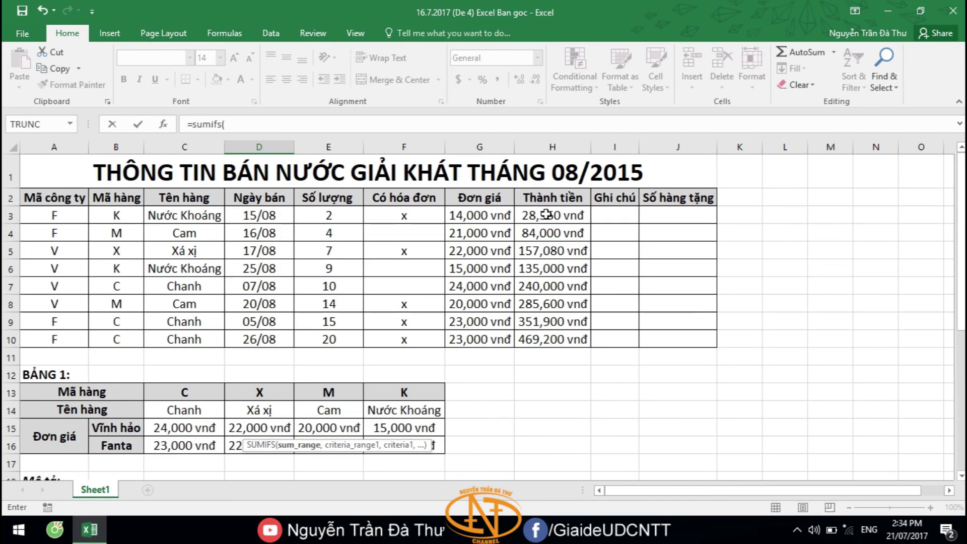
{"action": "left_click_drag", "start_coordinate": [546, 215], "coordinate": [546, 337]}
{"action": "key", "text": "F4"}
Step: Add the company-code range $A$3:$A$10 with criterion "V" as the first condition
{"action": "scroll", "coordinate": [547, 337], "scroll_direction": "down", "scroll_amount": 6}
{"action": "scroll", "coordinate": [546, 337], "scroll_direction": "down", "scroll_amount": 1}
{"action": "type", "text": ","}
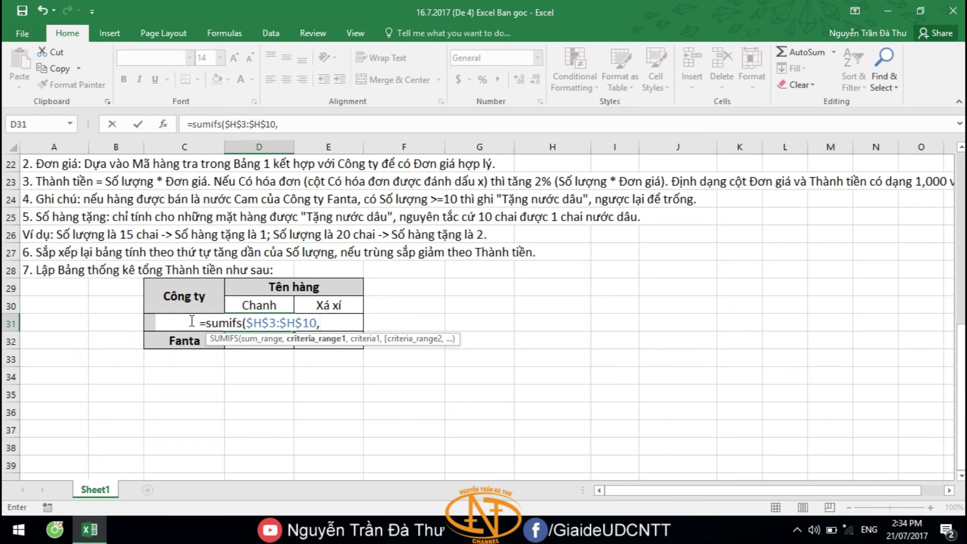
{"action": "scroll", "coordinate": [191, 321], "scroll_direction": "up", "scroll_amount": 2}
{"action": "scroll", "coordinate": [191, 321], "scroll_direction": "up", "scroll_amount": 5}
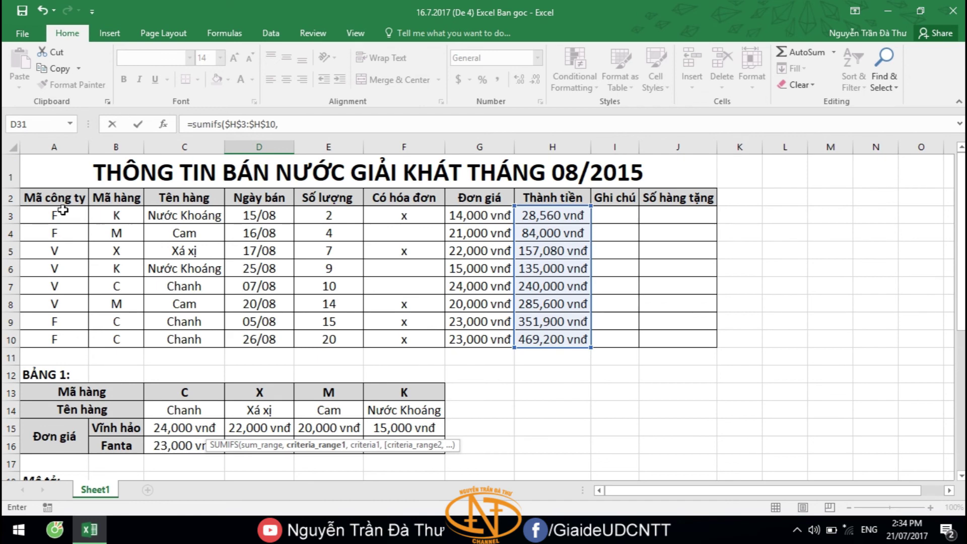
{"action": "left_click_drag", "start_coordinate": [62, 211], "coordinate": [57, 339]}
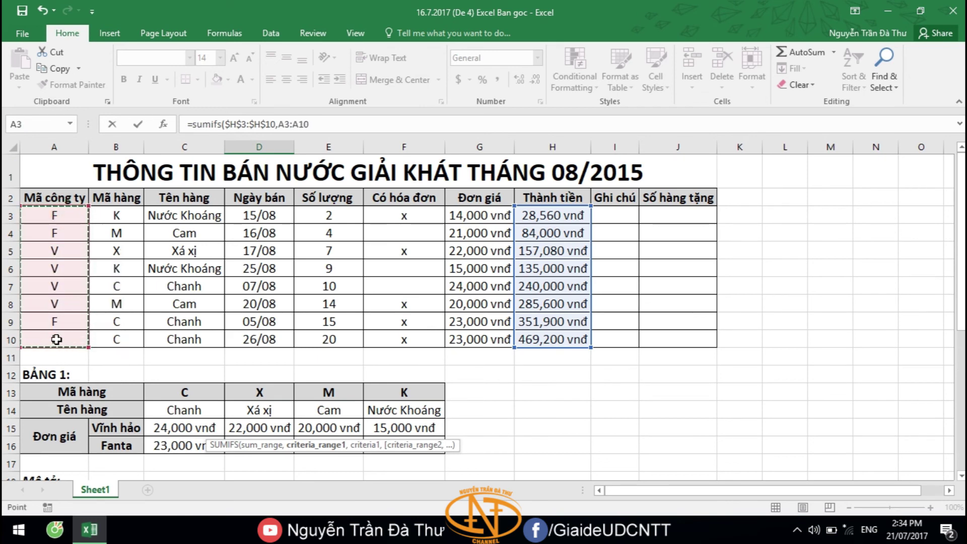
{"action": "key", "text": "F4"}
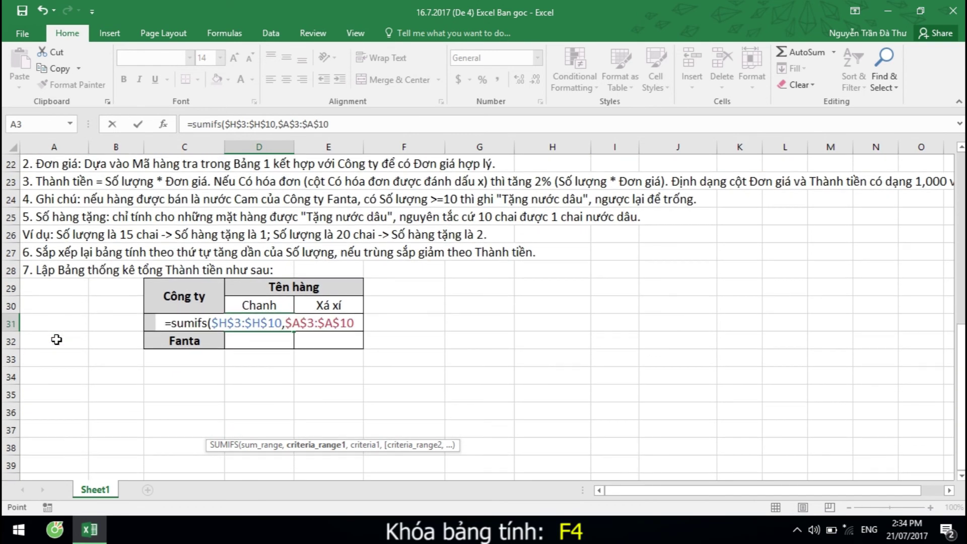
{"action": "type", "text": ","}
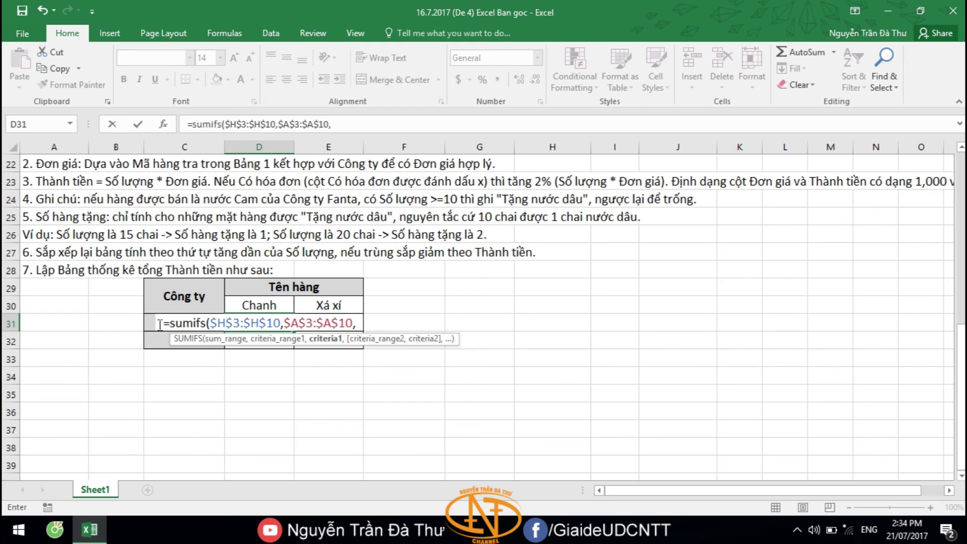
{"action": "scroll", "coordinate": [186, 322], "scroll_direction": "up", "scroll_amount": 1}
{"action": "scroll", "coordinate": [148, 323], "scroll_direction": "up", "scroll_amount": 4}
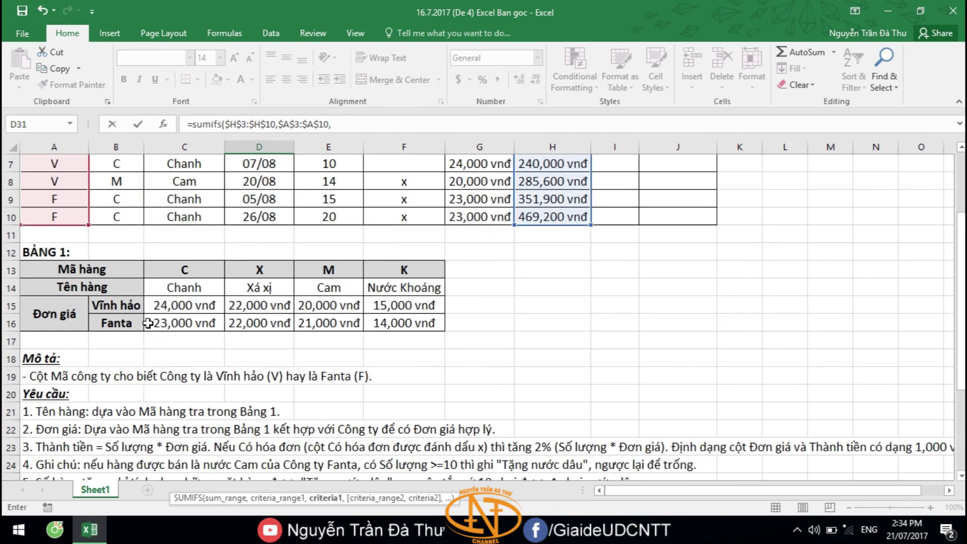
{"action": "scroll", "coordinate": [130, 308], "scroll_direction": "up", "scroll_amount": 1}
{"action": "scroll", "coordinate": [130, 307], "scroll_direction": "up", "scroll_amount": 2}
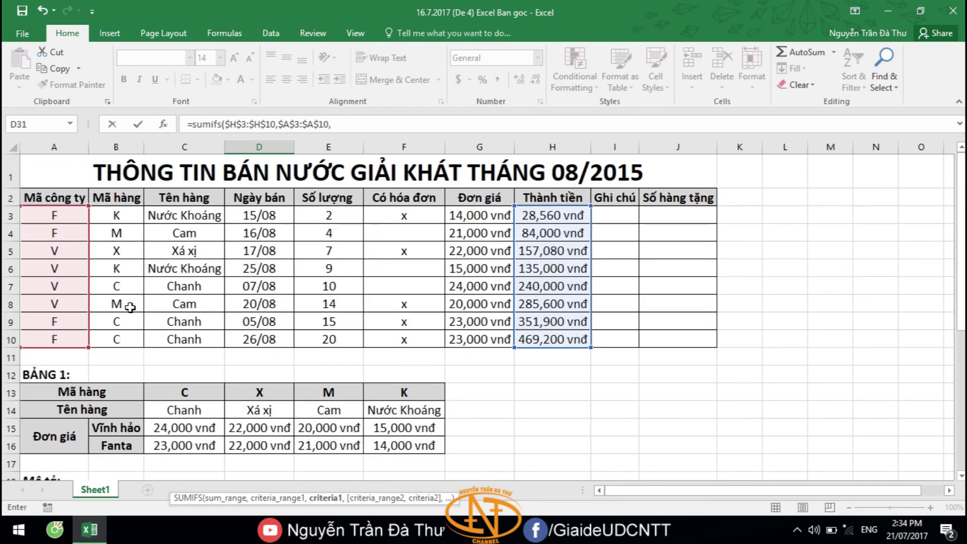
{"action": "scroll", "coordinate": [67, 246], "scroll_direction": "down", "scroll_amount": 1}
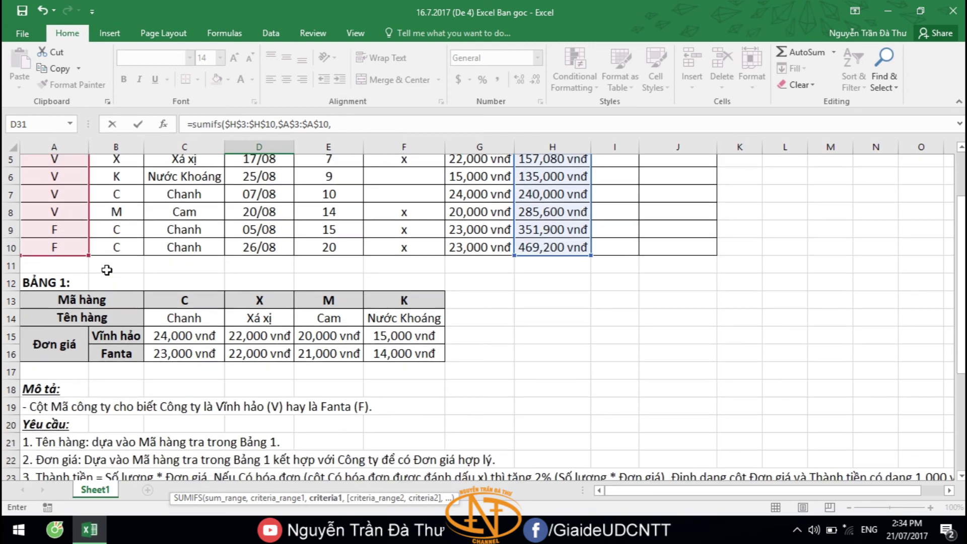
{"action": "scroll", "coordinate": [227, 243], "scroll_direction": "down", "scroll_amount": 1}
{"action": "scroll", "coordinate": [302, 277], "scroll_direction": "down", "scroll_amount": 3}
{"action": "scroll", "coordinate": [386, 308], "scroll_direction": "down", "scroll_amount": 1}
{"action": "type", "text": "\"V\""}
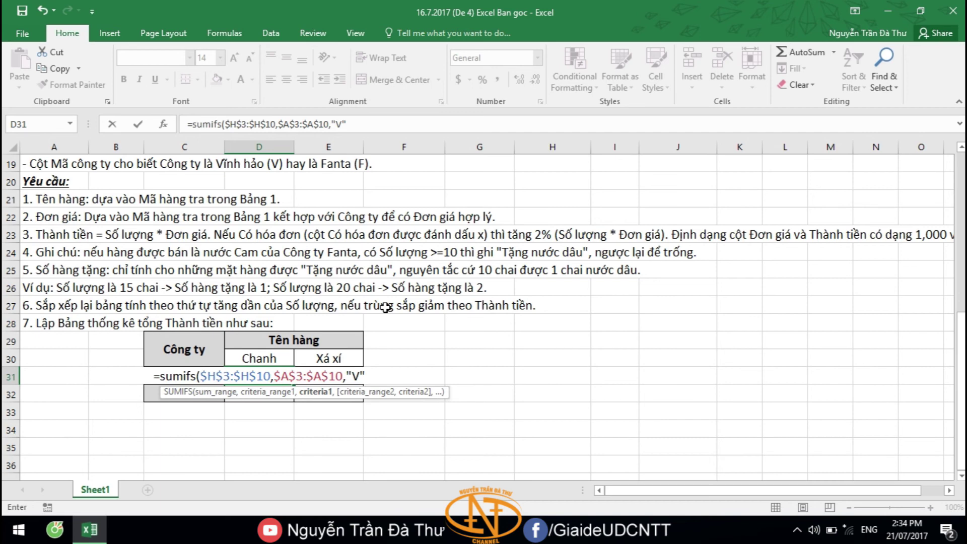
{"action": "type", "text": ","}
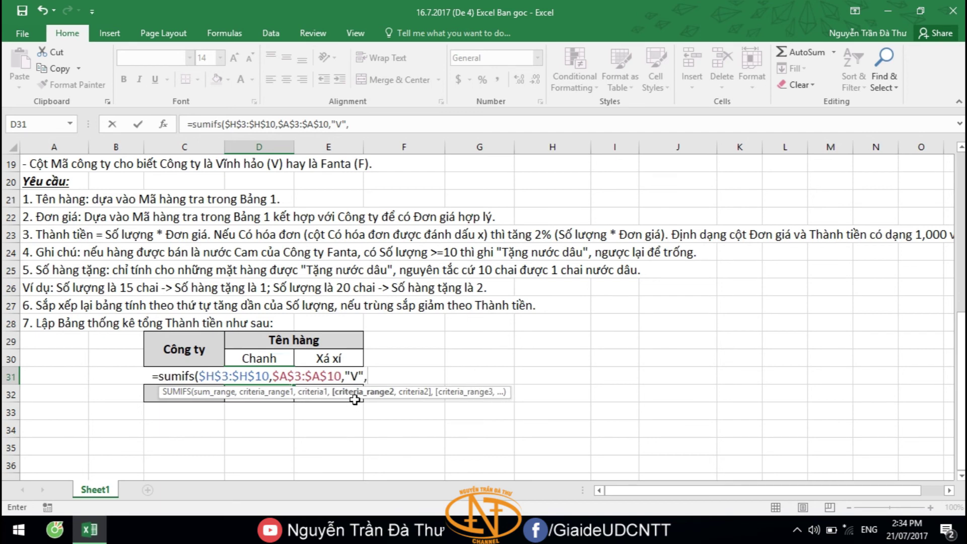
Step: Add product range $C$3:$C$10 matching header D30 and commit, giving 240000
{"action": "scroll", "coordinate": [260, 359], "scroll_direction": "up", "scroll_amount": 3}
{"action": "scroll", "coordinate": [227, 302], "scroll_direction": "up", "scroll_amount": 2}
{"action": "scroll", "coordinate": [198, 248], "scroll_direction": "up", "scroll_amount": 1}
{"action": "left_click", "coordinate": [200, 215]}
{"action": "left_click_drag", "start_coordinate": [200, 234], "coordinate": [201, 338]}
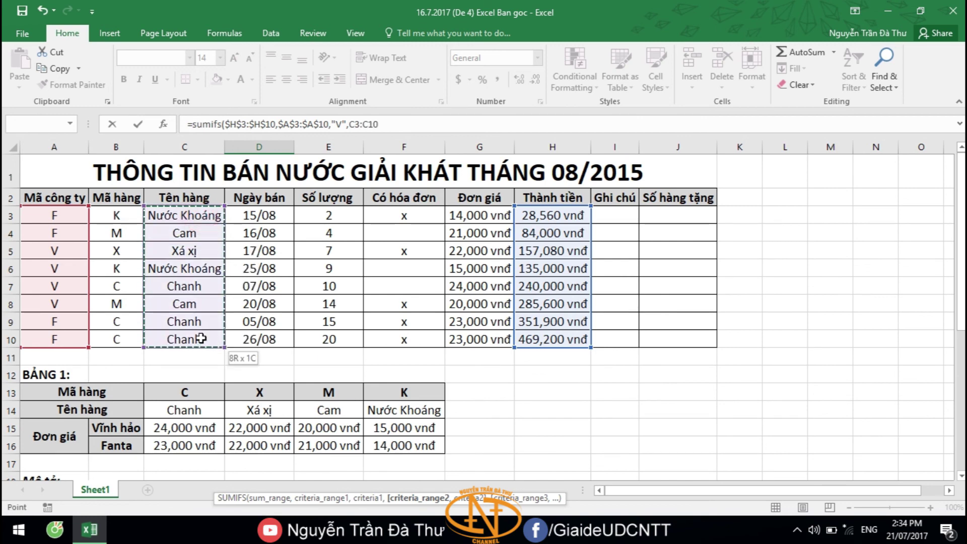
{"action": "key", "text": "F4"}
{"action": "scroll", "coordinate": [201, 339], "scroll_direction": "down", "scroll_amount": 7}
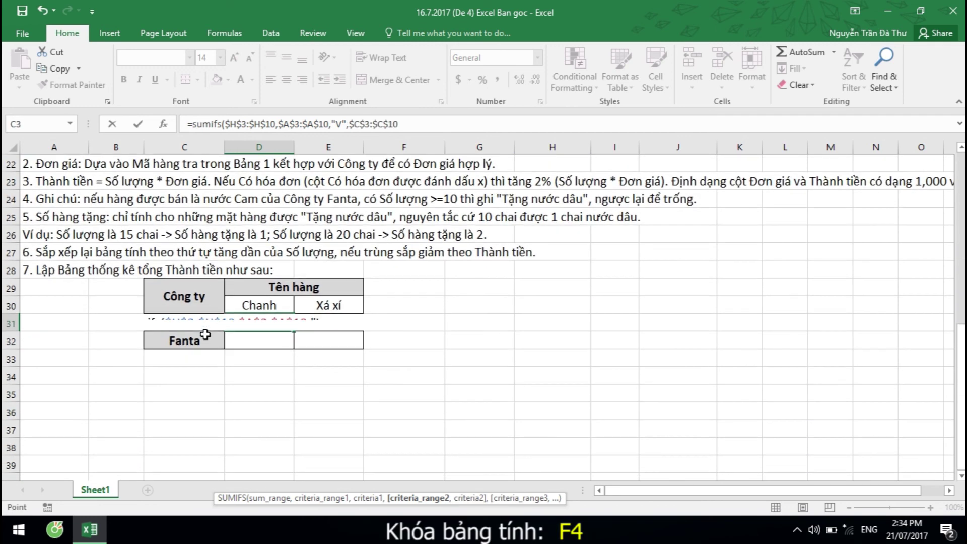
{"action": "type", "text": ","}
{"action": "left_click", "coordinate": [266, 305]}
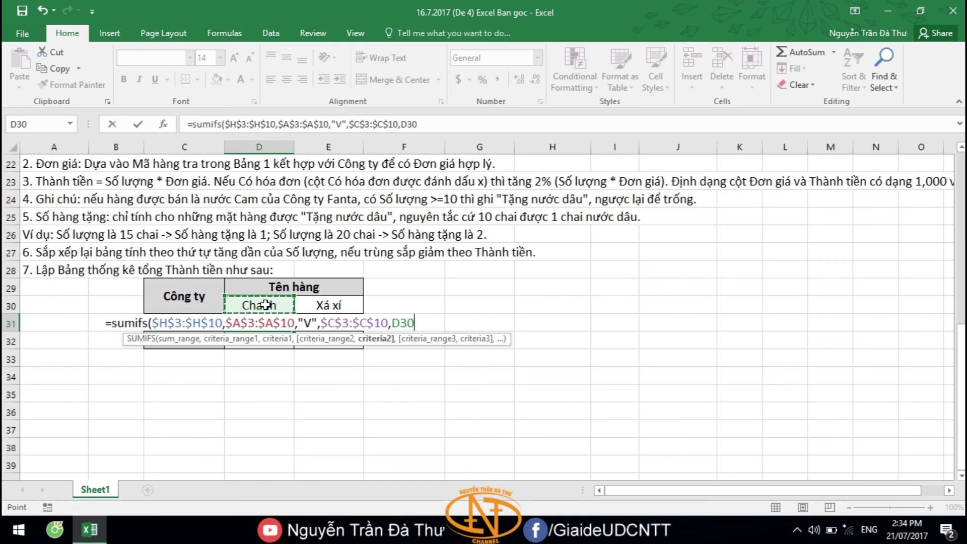
{"action": "type", "text": ")"}
{"action": "key", "text": "Return"}
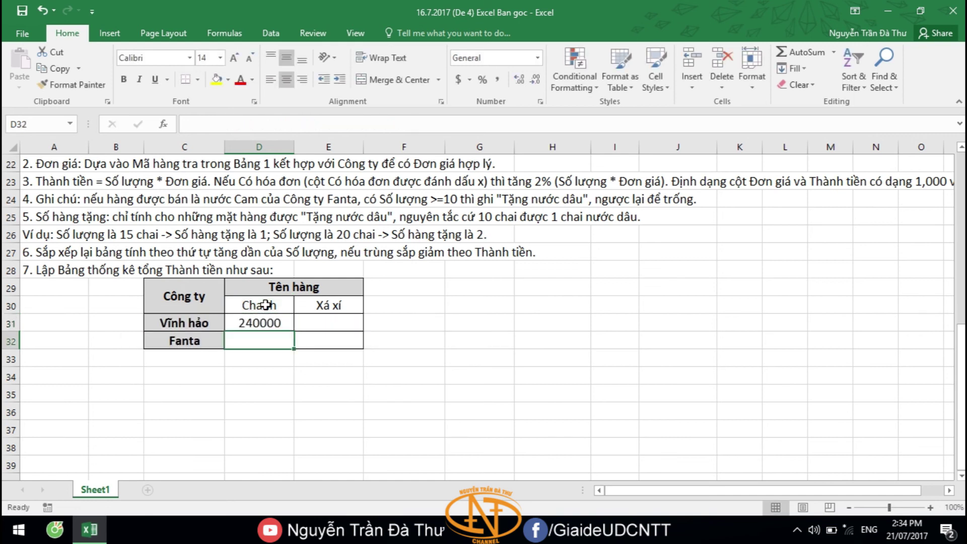
Step: Copy the formula to D32, changing the criterion to "F" and D31 to D30 (821100)
{"action": "left_click", "coordinate": [272, 323]}
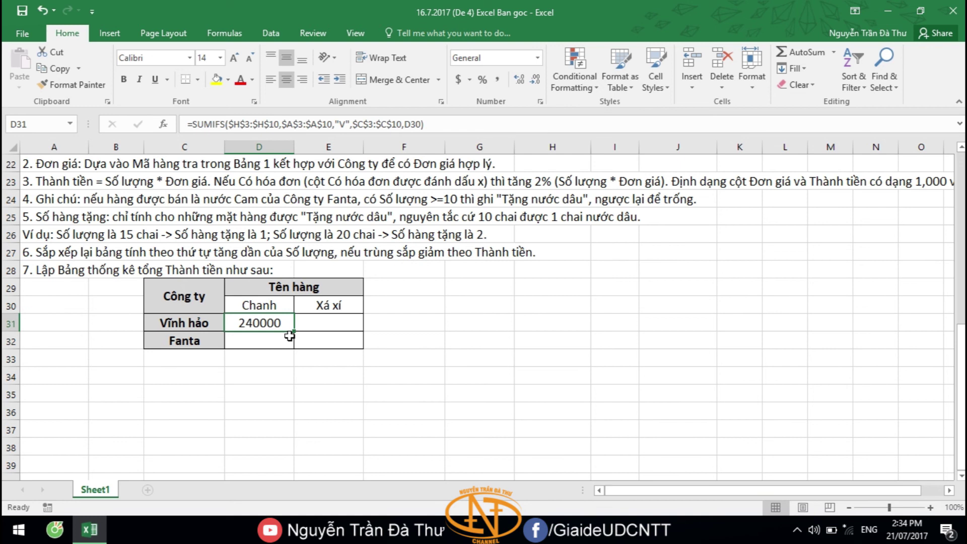
{"action": "left_click_drag", "start_coordinate": [295, 333], "coordinate": [295, 348]}
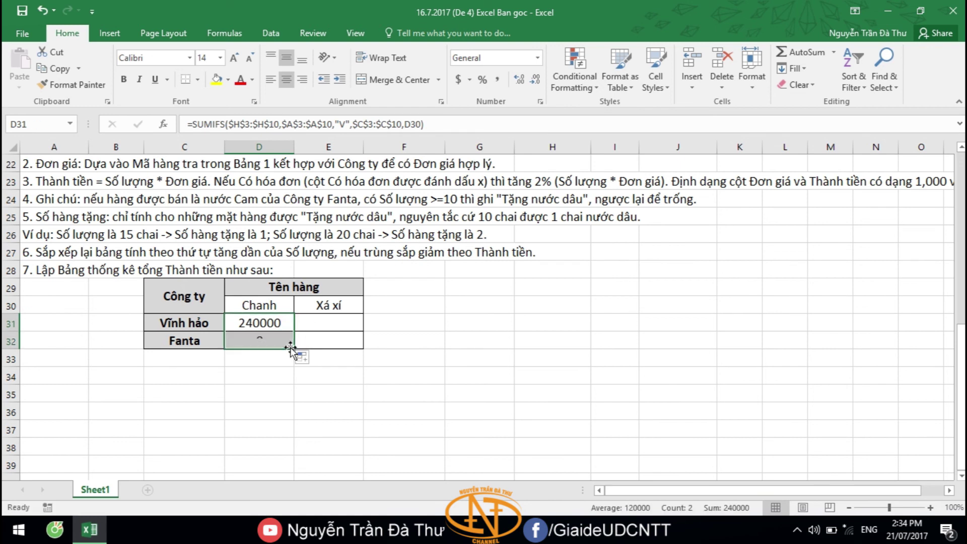
{"action": "double_click", "coordinate": [267, 340]}
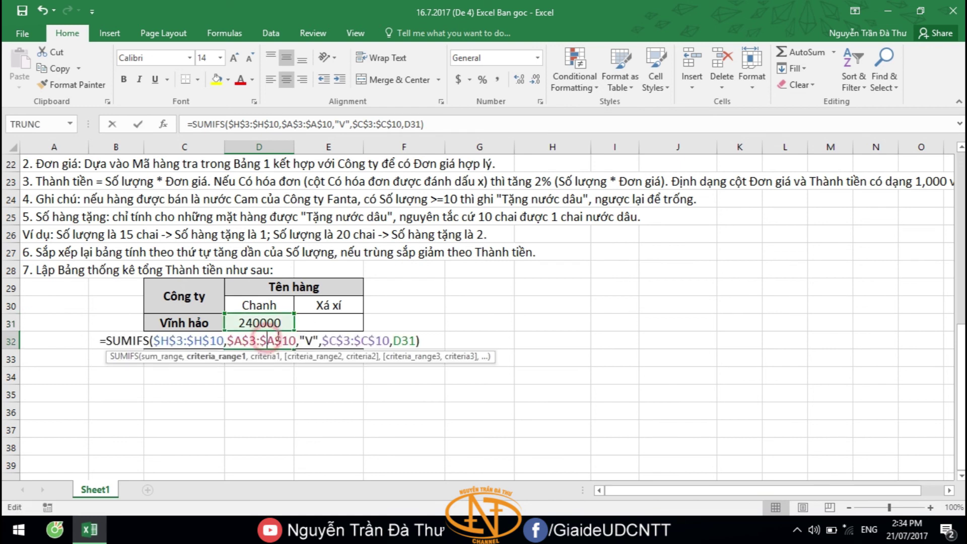
{"action": "double_click", "coordinate": [307, 342]}
{"action": "type", "text": "F"}
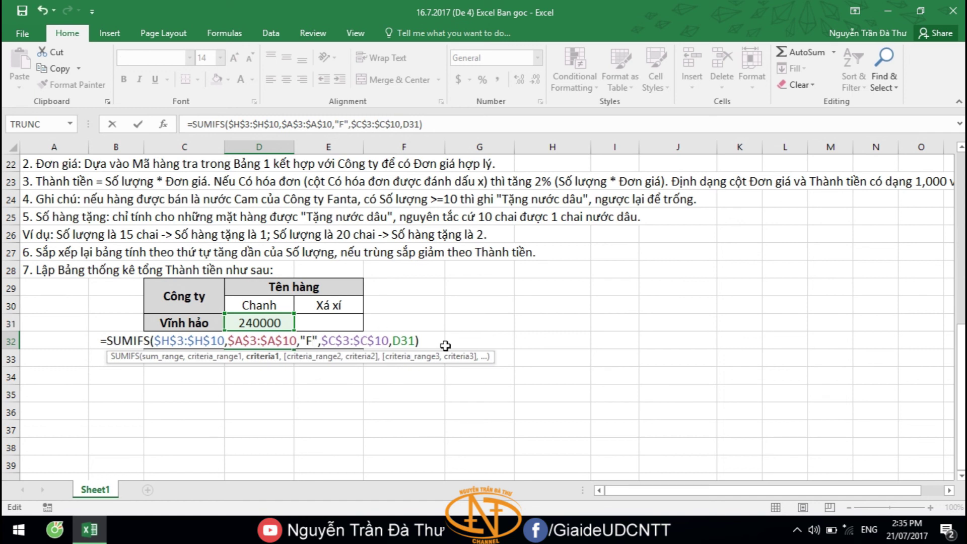
{"action": "left_click_drag", "start_coordinate": [410, 342], "coordinate": [415, 341]}
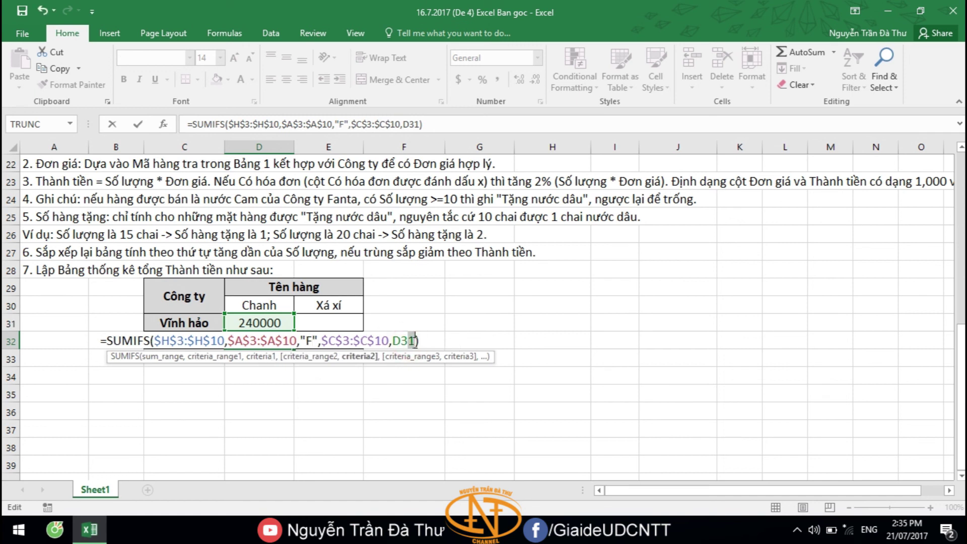
{"action": "type", "text": "0"}
{"action": "key", "text": "Return"}
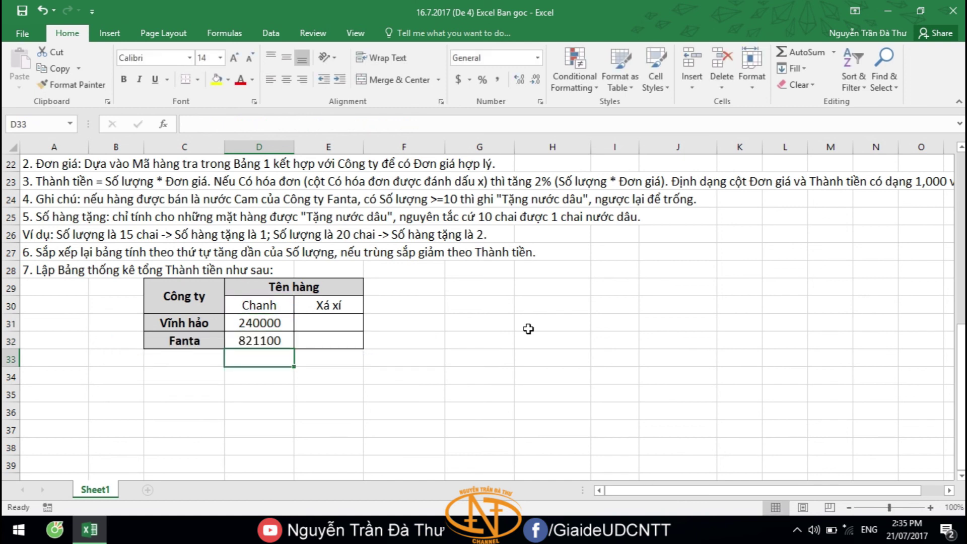
Step: Fill the Vĩnh hảo formula right into E31 and correct the E30 header to "Xá xị"
{"action": "left_click", "coordinate": [265, 322]}
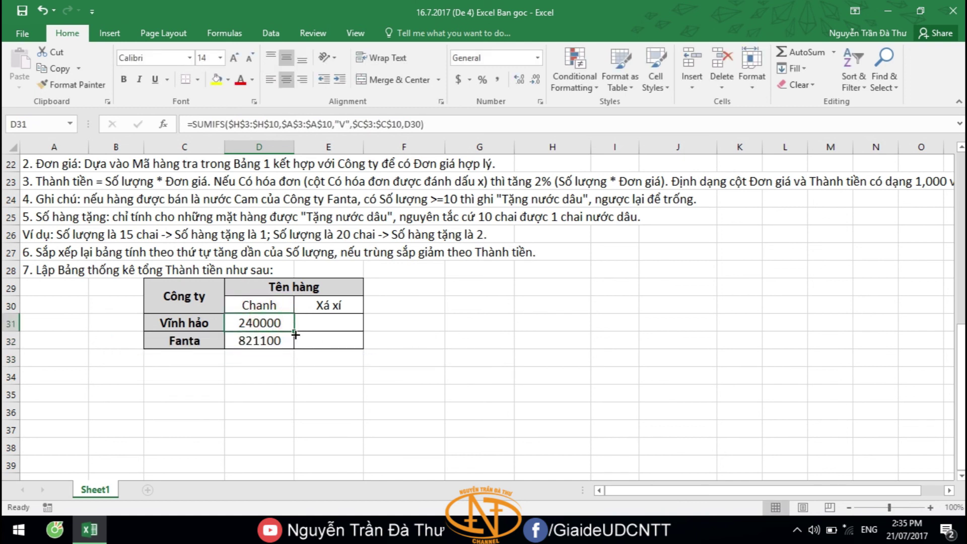
{"action": "left_click_drag", "start_coordinate": [296, 334], "coordinate": [372, 325]}
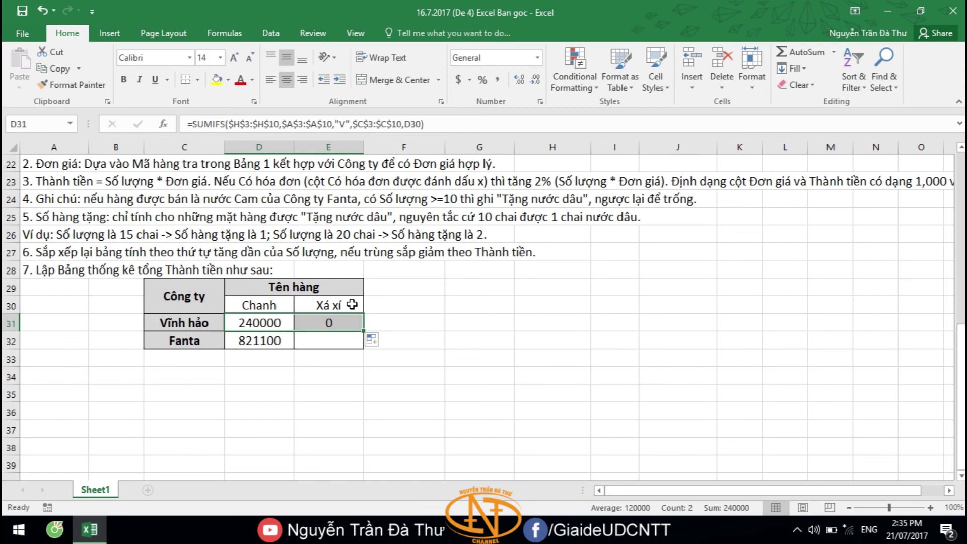
{"action": "double_click", "coordinate": [352, 301]}
{"action": "key", "text": "BackSpace"}
{"action": "type", "text": "ị\\"}
{"action": "key", "text": "BackSpace"}
{"action": "key", "text": "Return"}
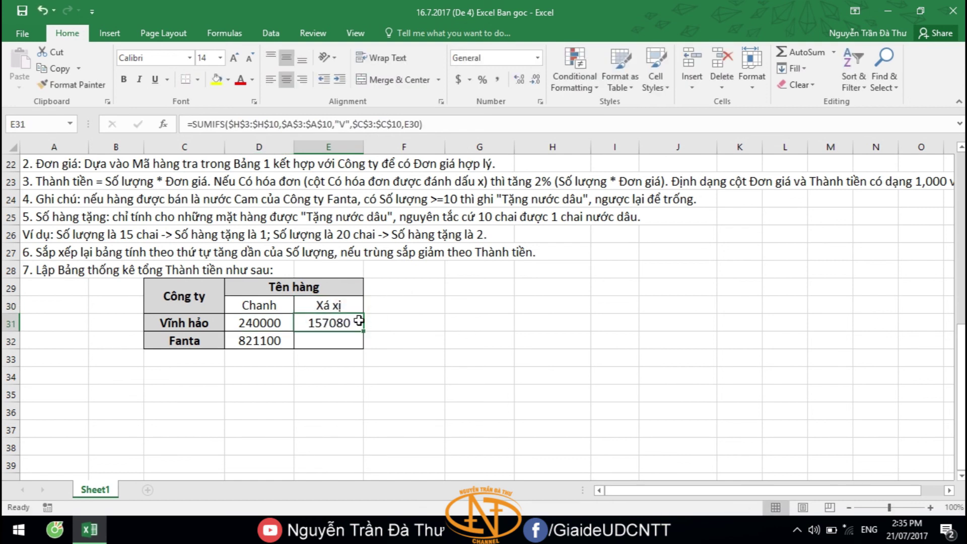
Step: Check E31's formula (157080) and fill the Fanta formula right into E32, giving 0
{"action": "double_click", "coordinate": [346, 322]}
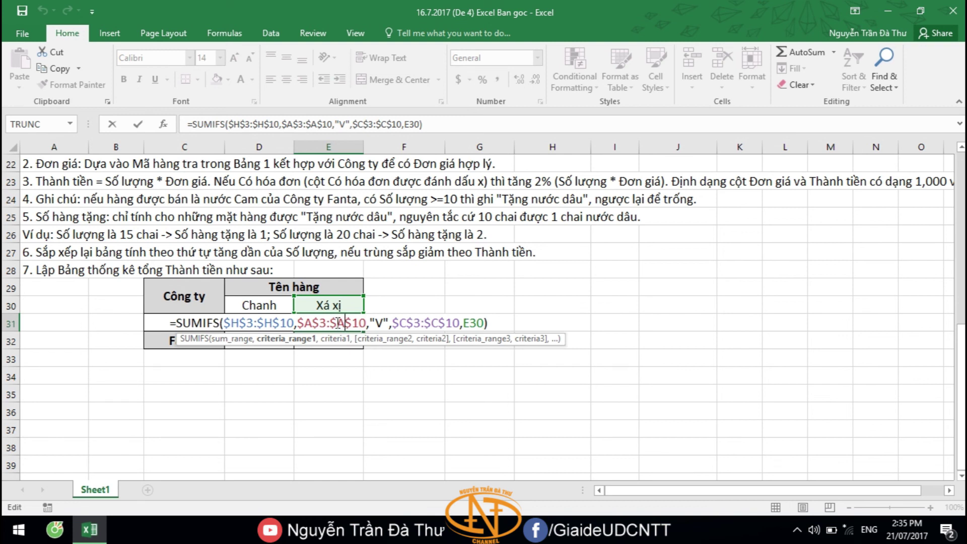
{"action": "key", "text": "Escape"}
{"action": "left_click", "coordinate": [277, 343]}
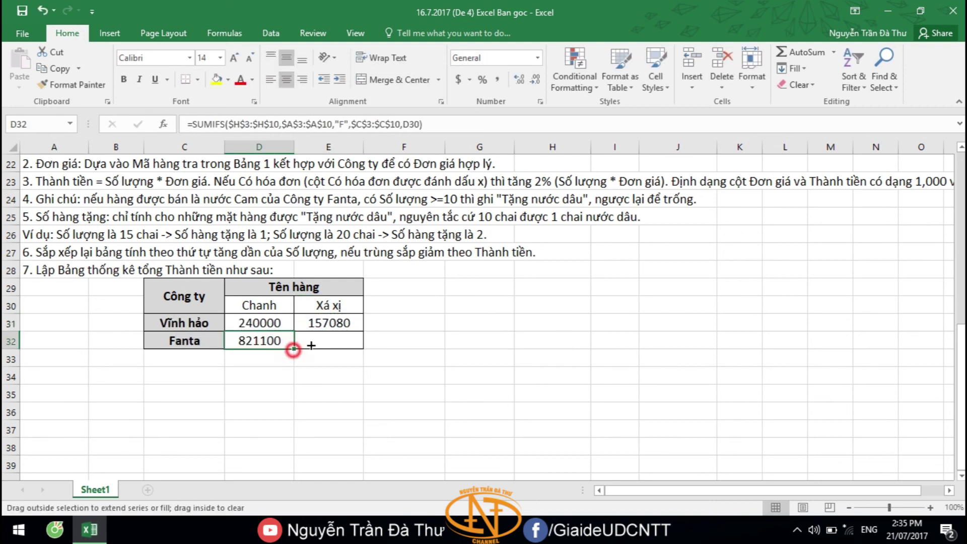
{"action": "left_click_drag", "start_coordinate": [293, 349], "coordinate": [367, 339]}
{"action": "left_click", "coordinate": [346, 338]}
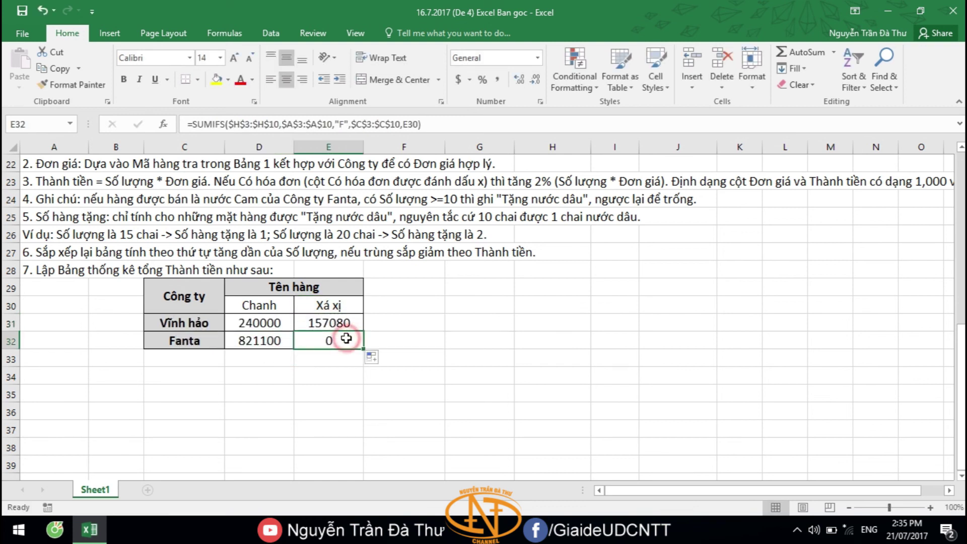